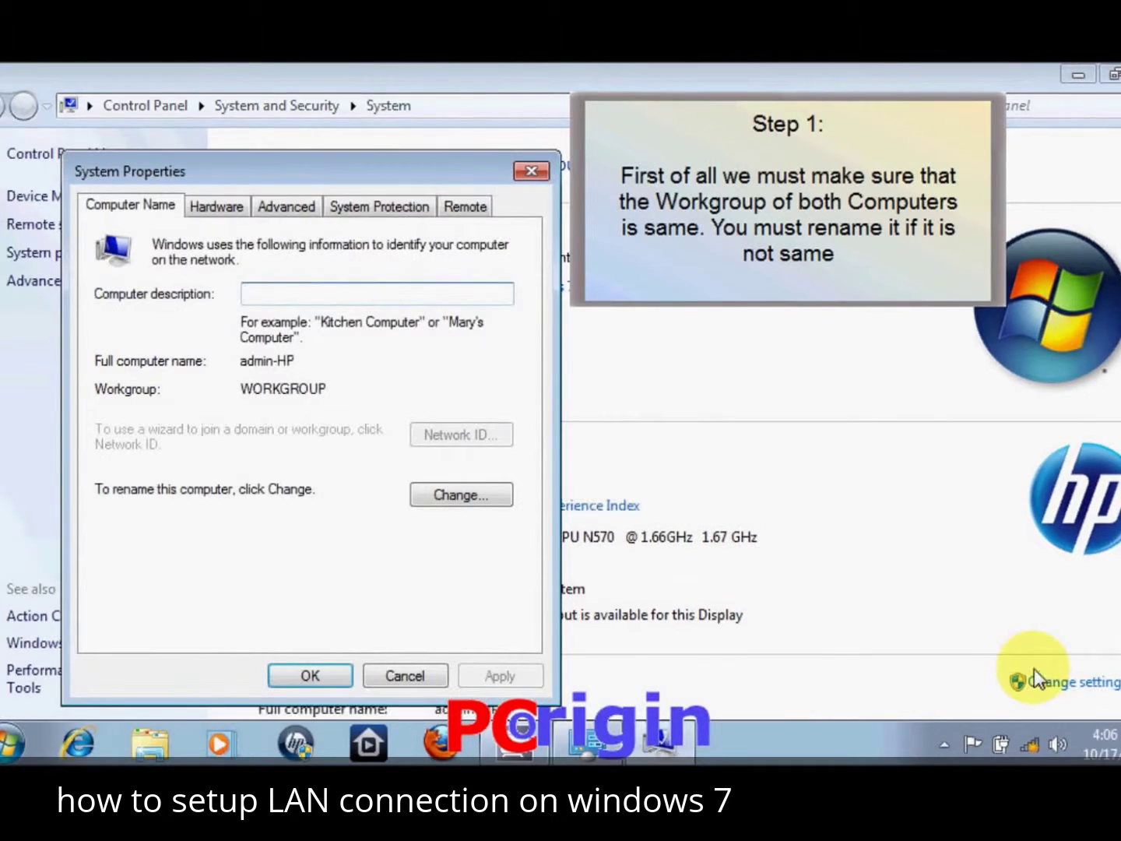
# Confirm the workgroup stays WORKGROUP and close System Properties.
pyautogui.click(460, 501)
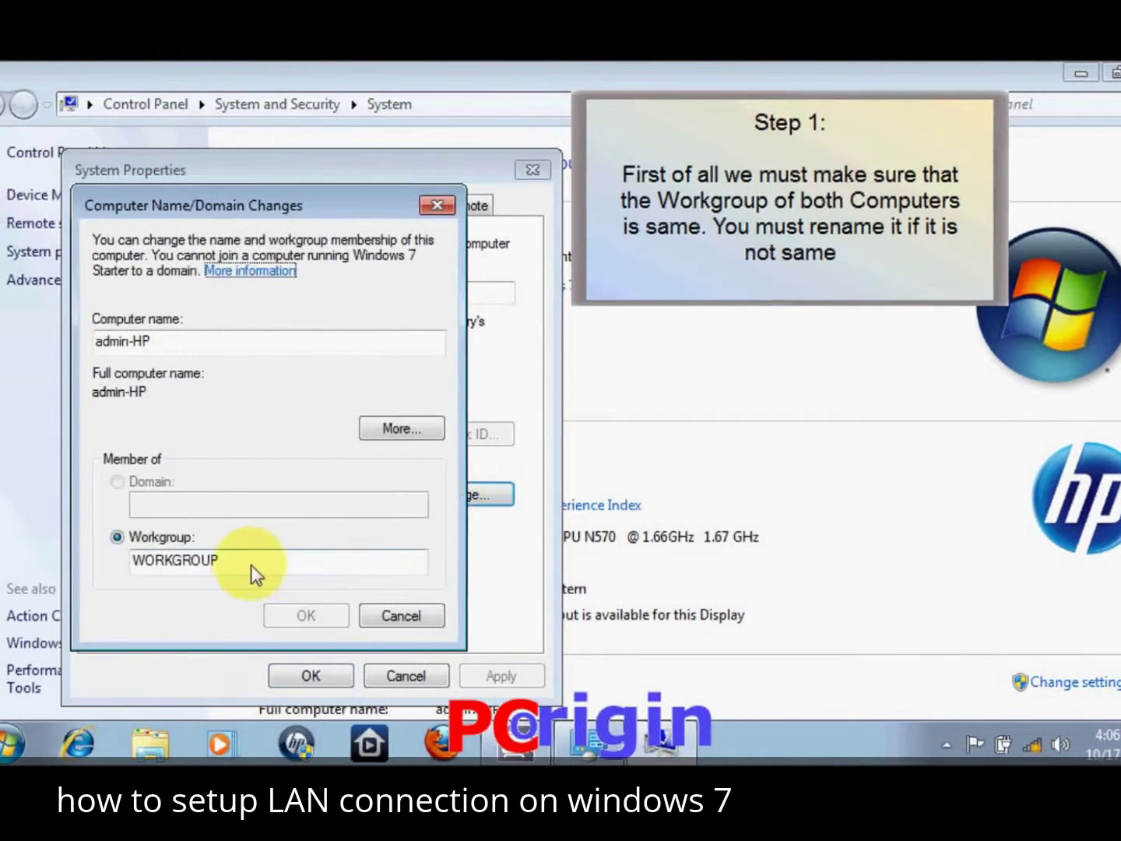
pyautogui.moveTo(249, 560); pyautogui.dragTo(120, 560)
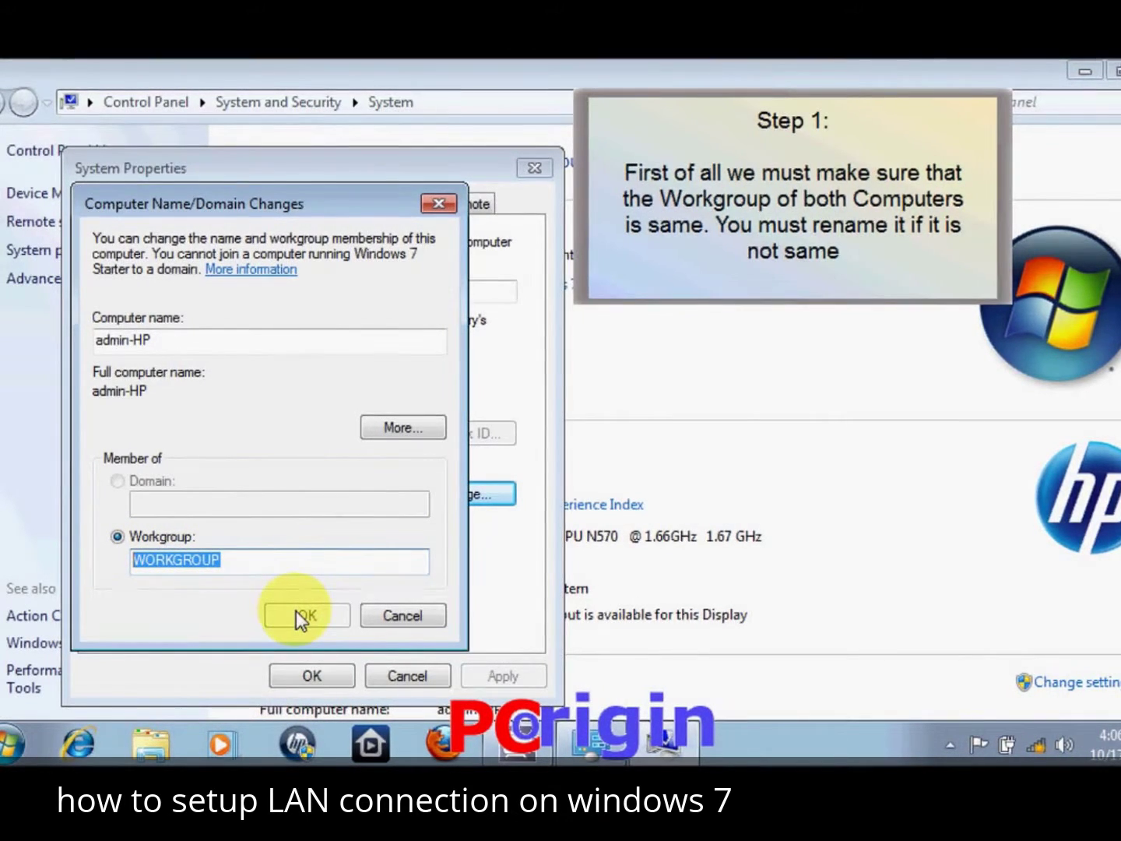
pyautogui.press('Escape')
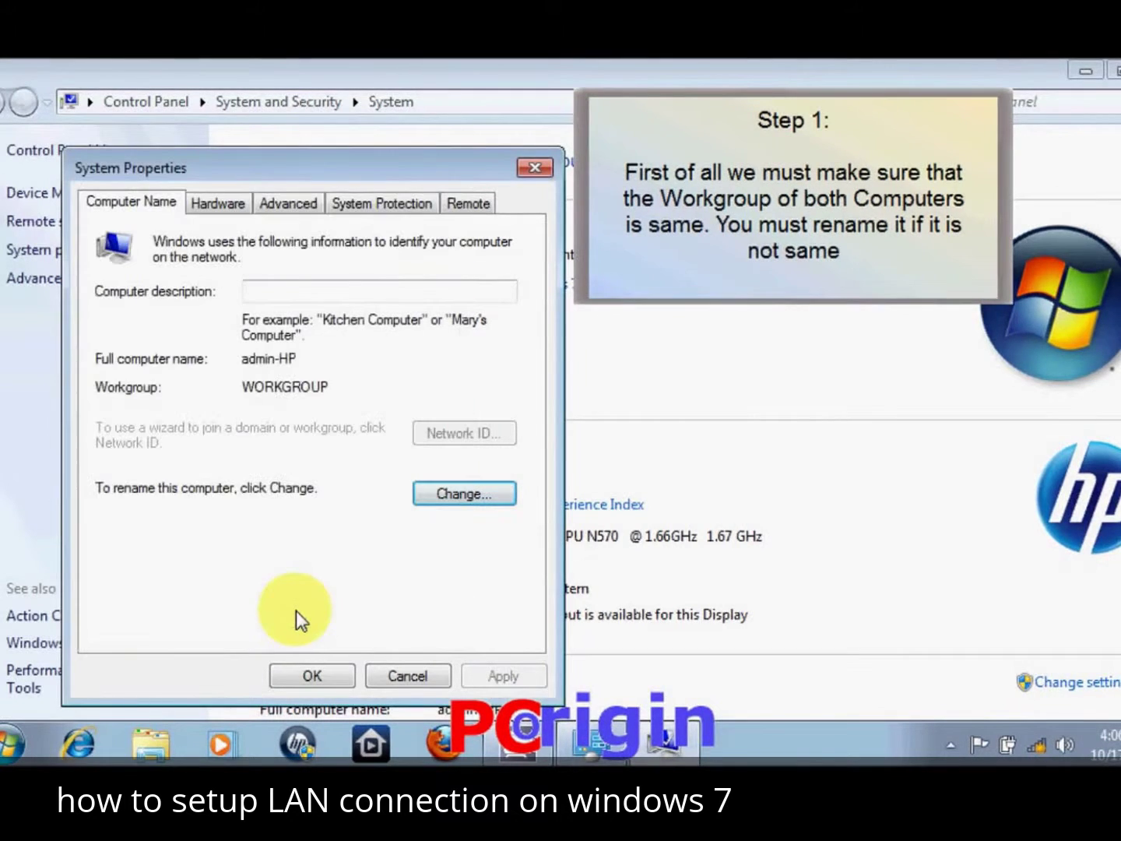
pyautogui.click(306, 676)
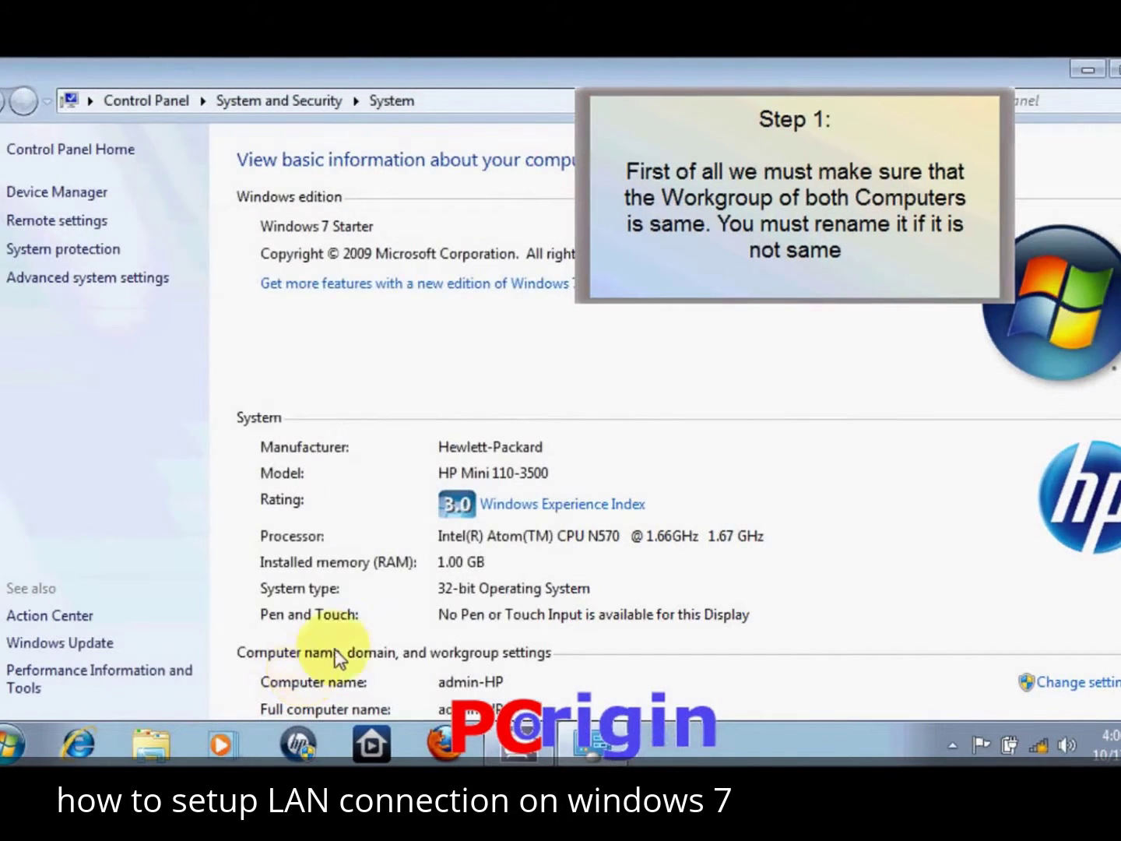
# Close the System page and open View network status and tasks from the Start menu's Control Panel.
pyautogui.click(1117, 67)
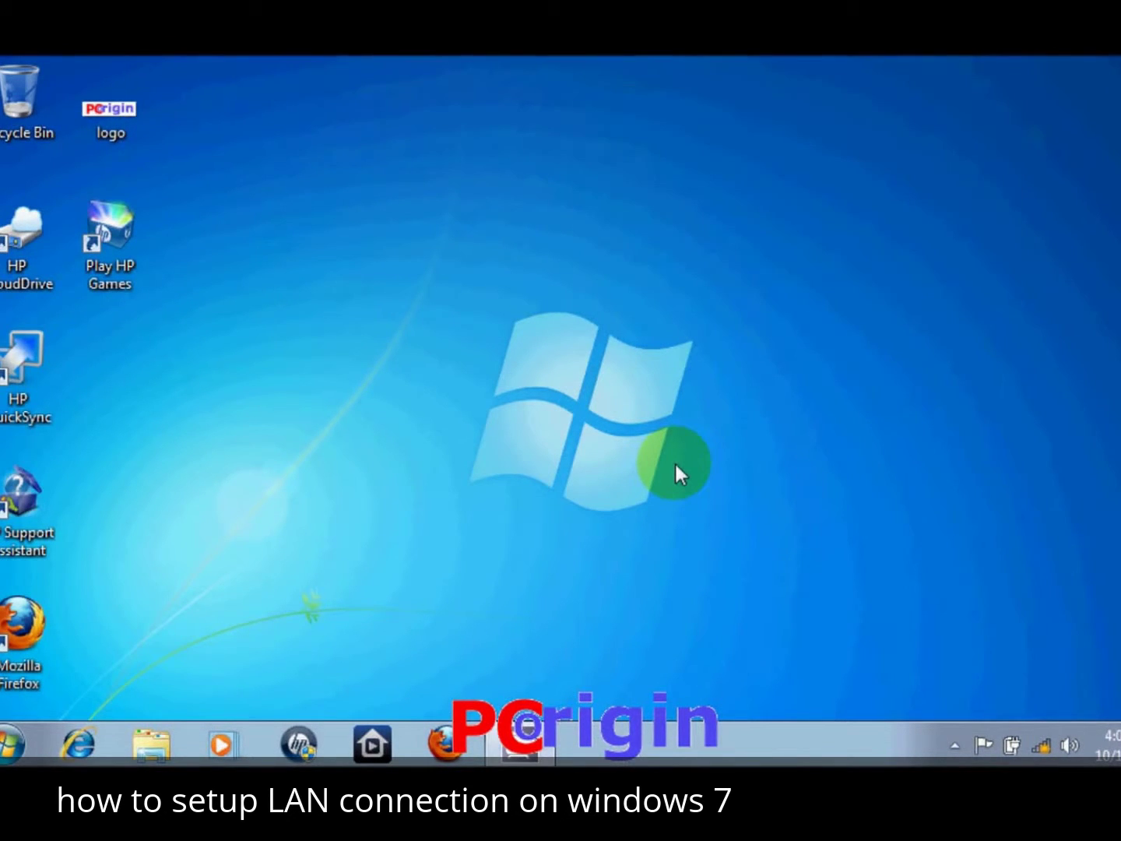
pyautogui.click(10, 743)
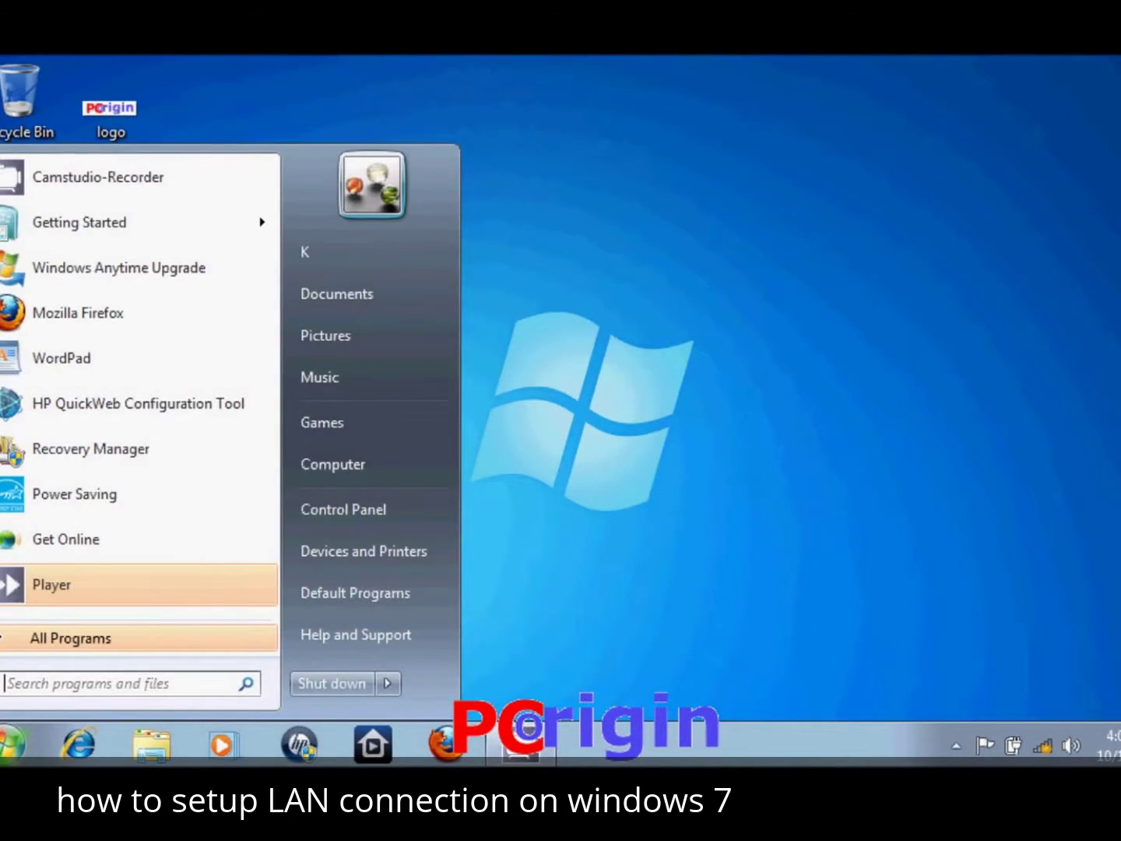
pyautogui.click(396, 500)
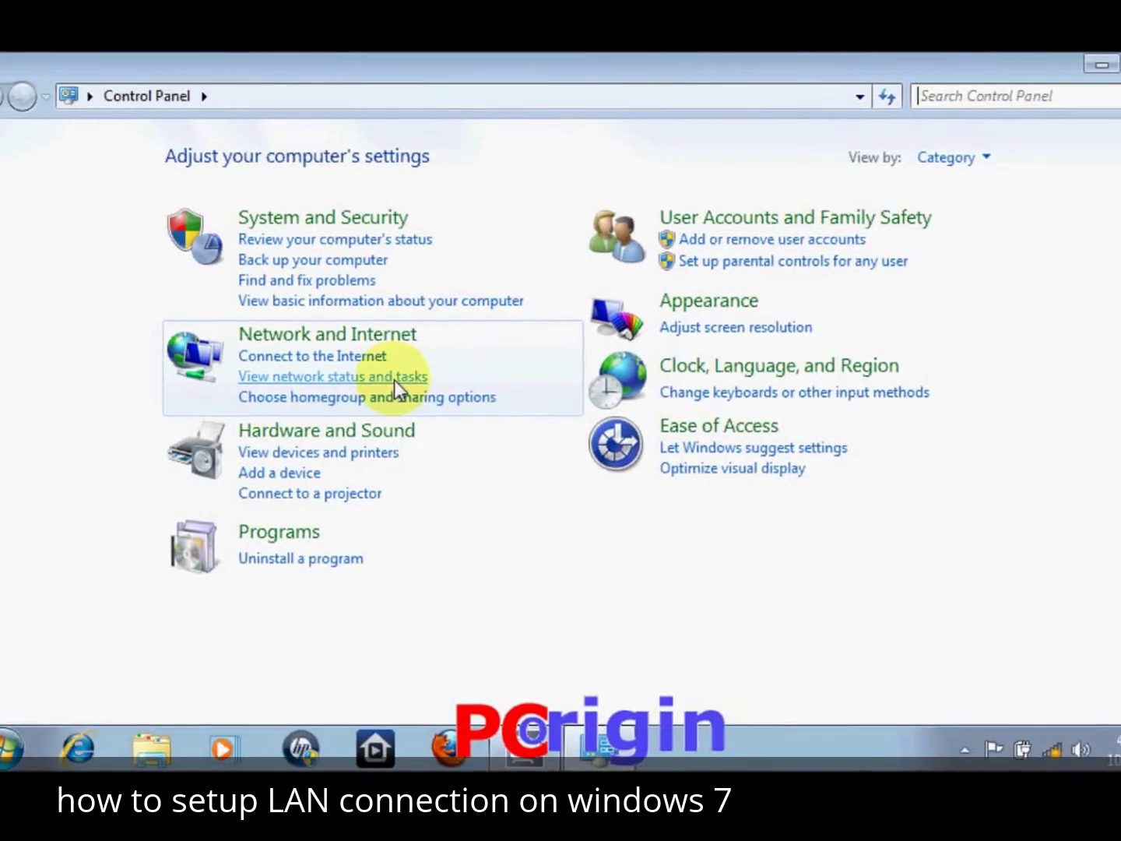
pyautogui.click(397, 381)
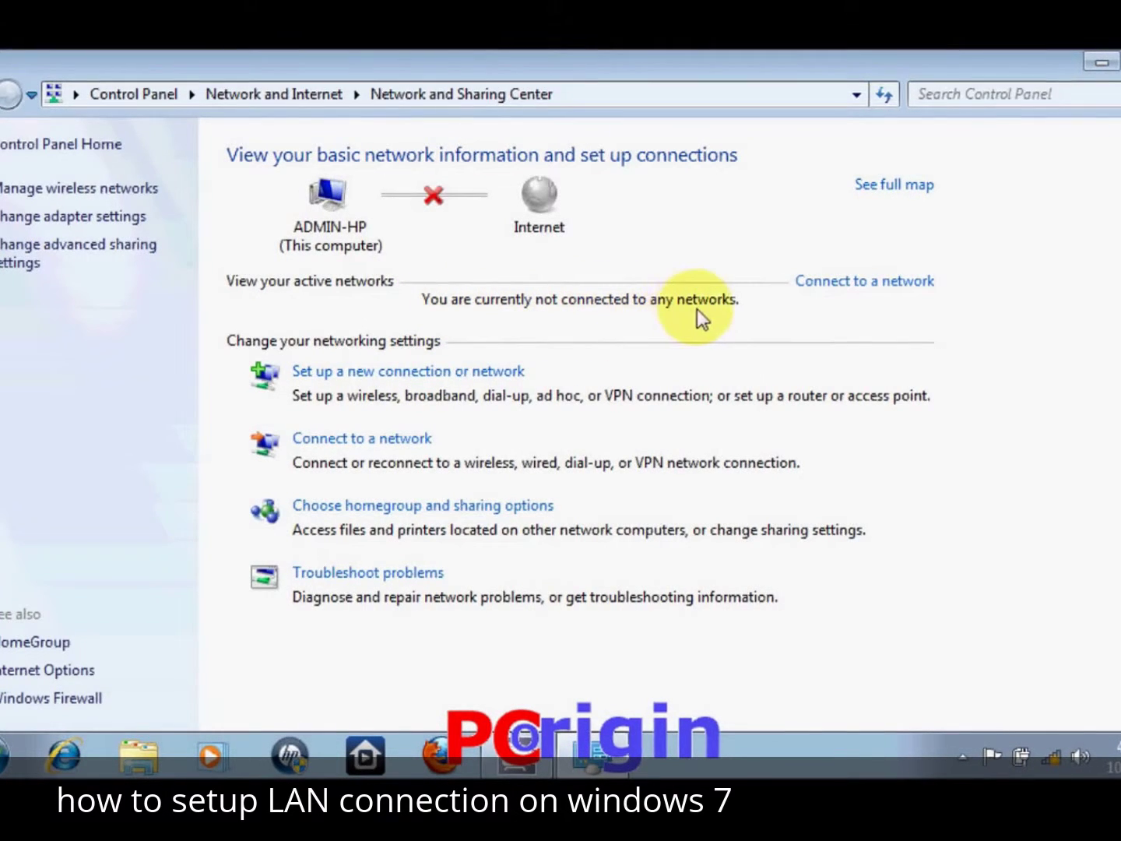
# Connect to Secured Wireless Connection and show its Wireless Network Connection status.
pyautogui.click(823, 281)
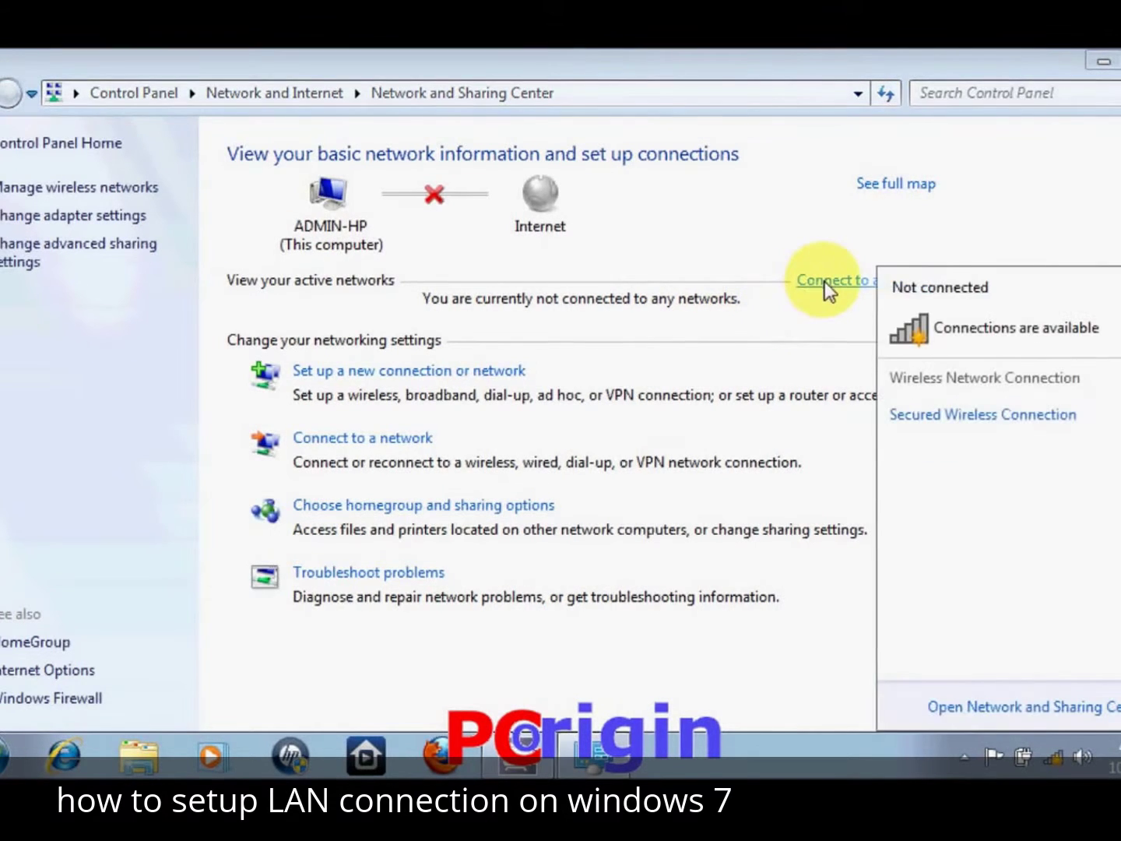
pyautogui.click(979, 417)
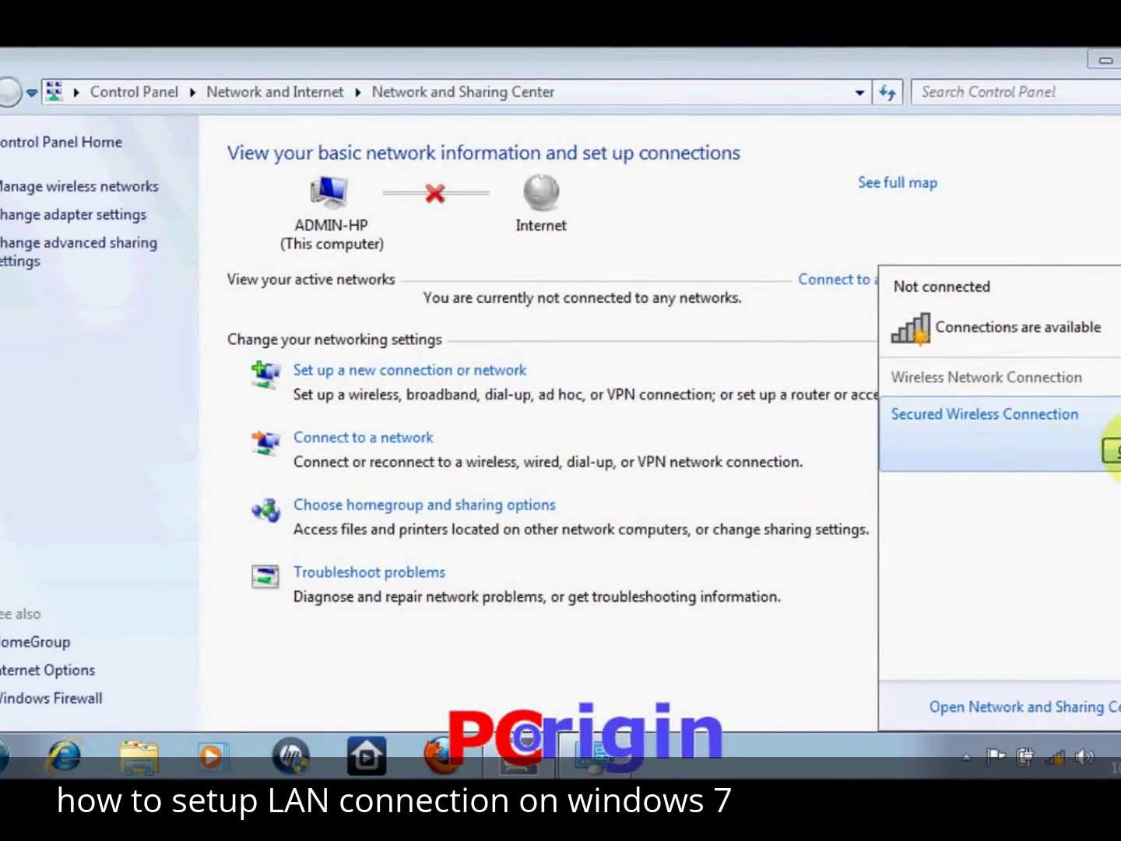
pyautogui.click(1113, 451)
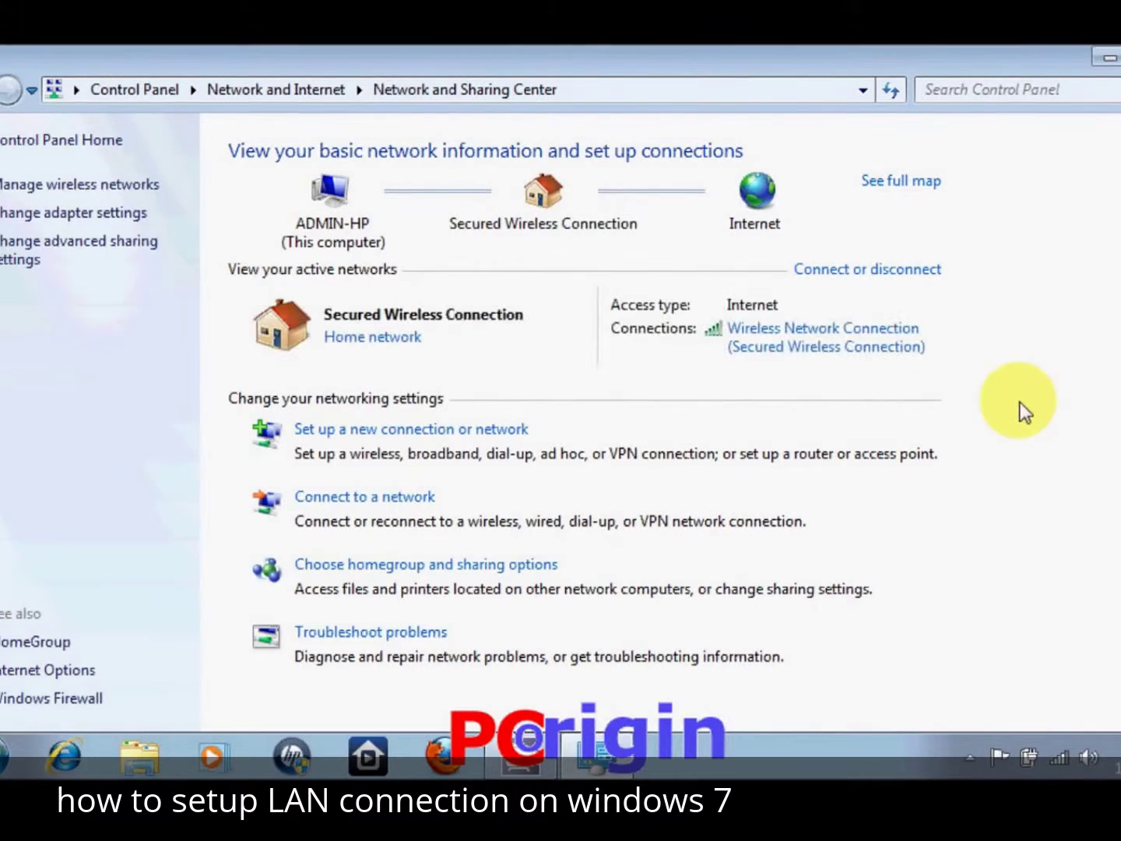
pyautogui.click(850, 343)
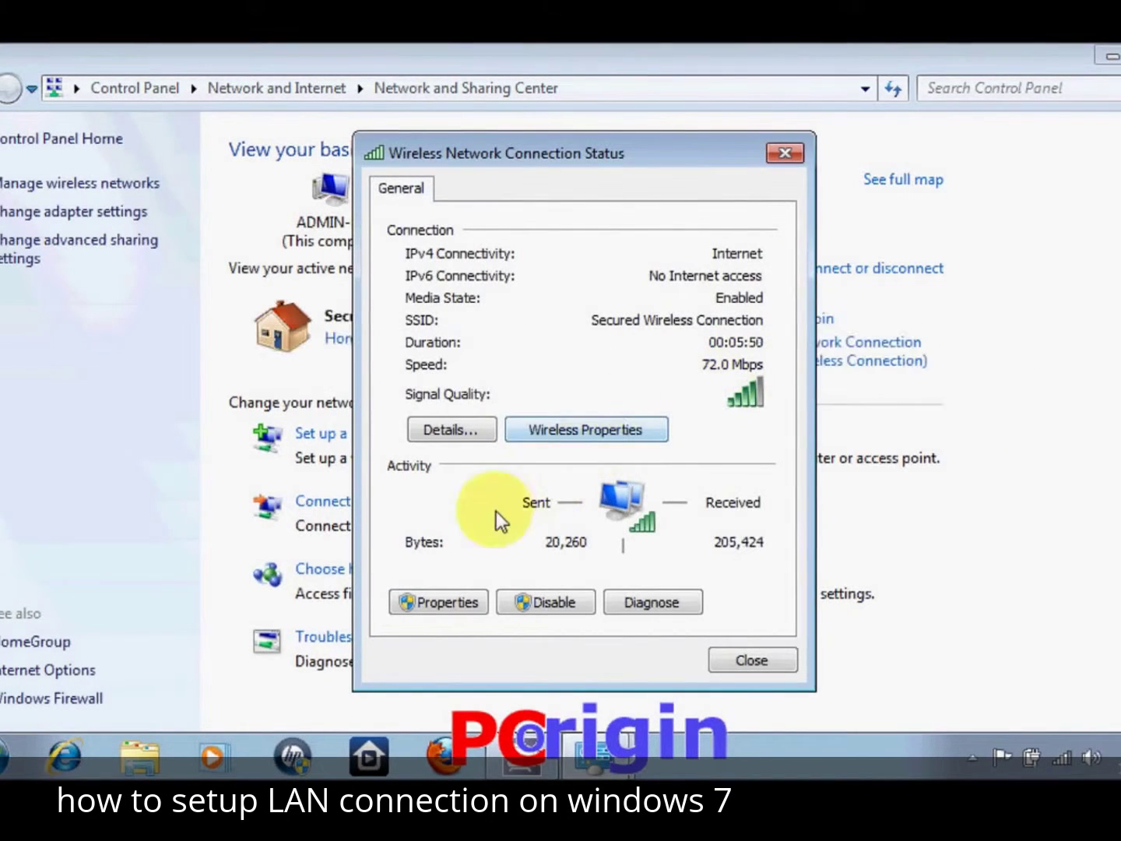
# Switch the wireless connection's TCP/IPv4 properties to use a manually entered IP address.
pyautogui.click(438, 605)
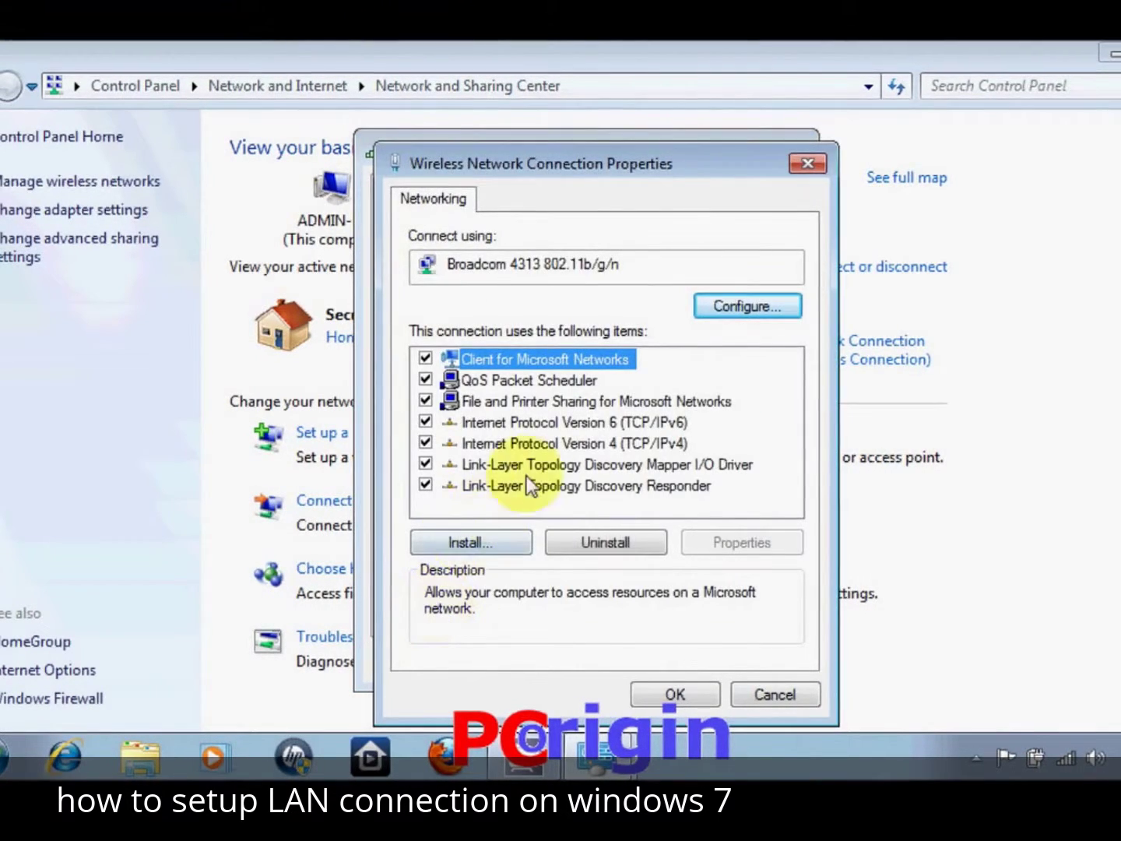
pyautogui.doubleClick(559, 449)
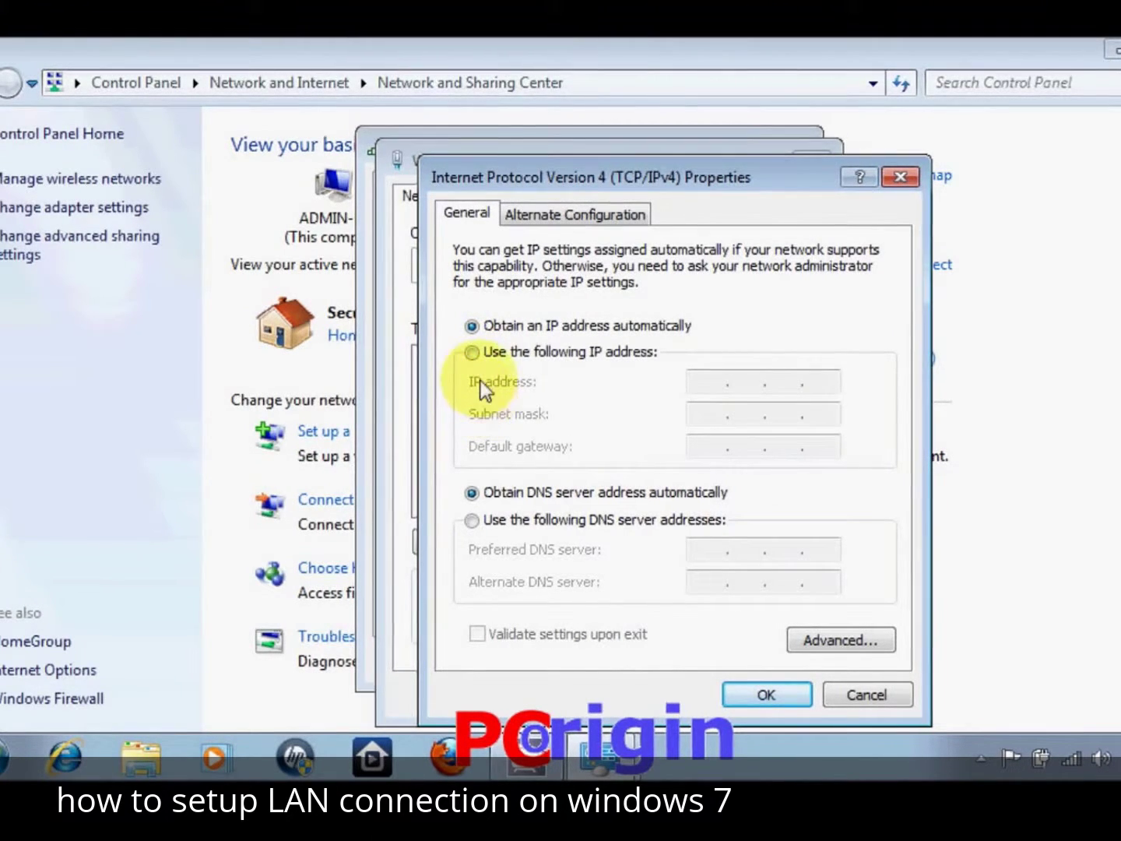
pyautogui.click(477, 351)
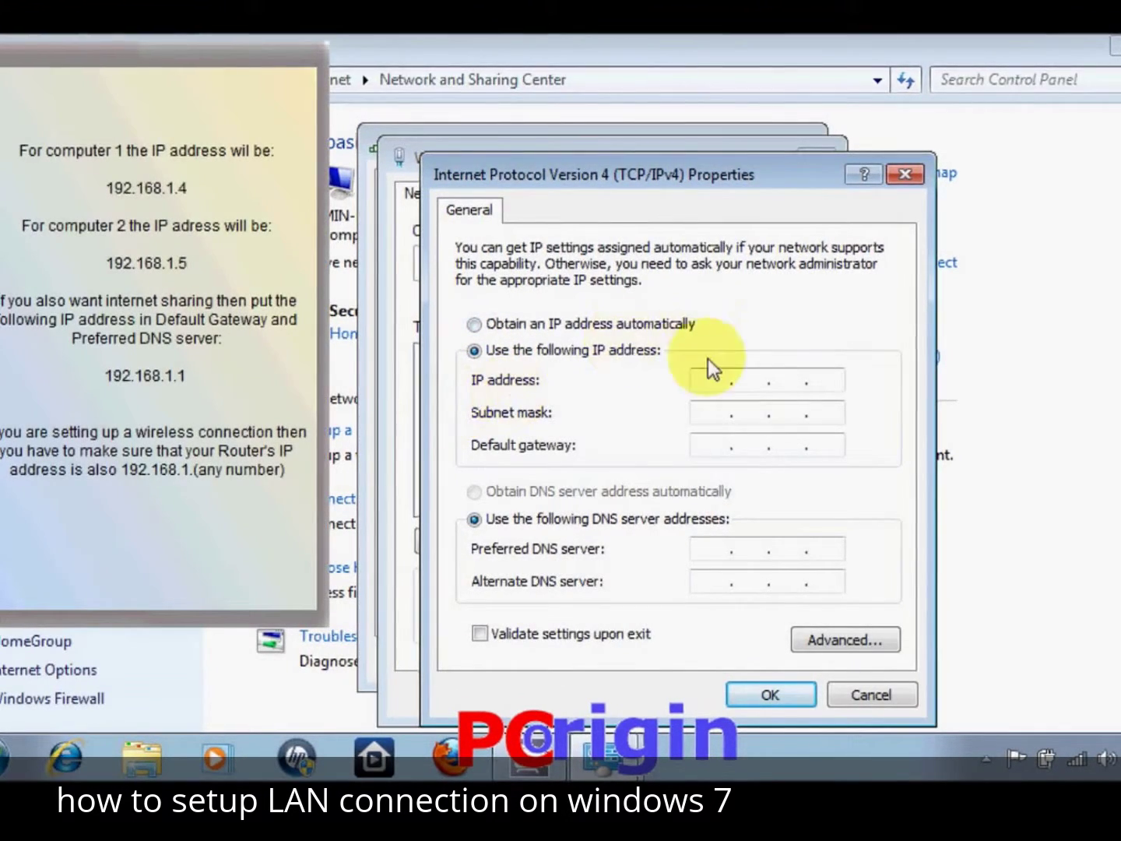
pyautogui.click(709, 382)
# Save IPv4 as 192.168.1.4, mask 255.255.255.0, gateway and preferred DNS 192.168.1.1.
pyautogui.write('19')
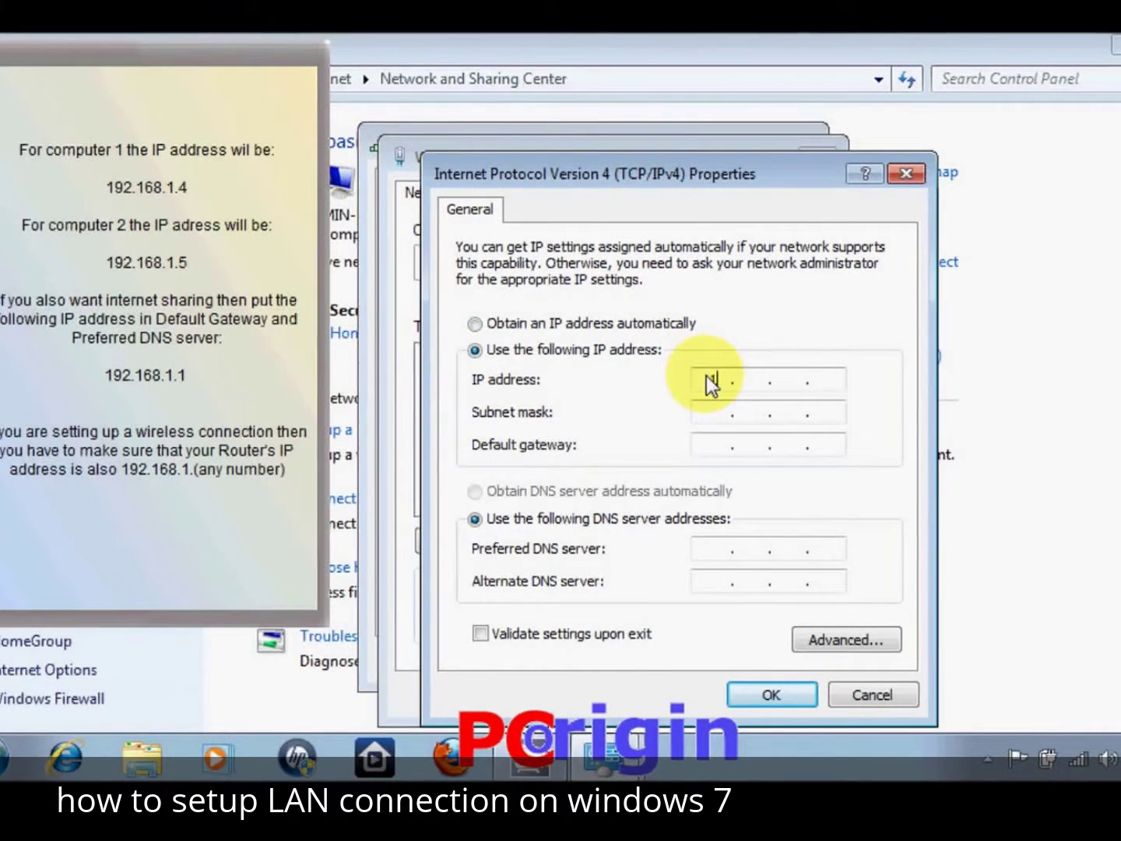
pyautogui.write('2.168.1.4')
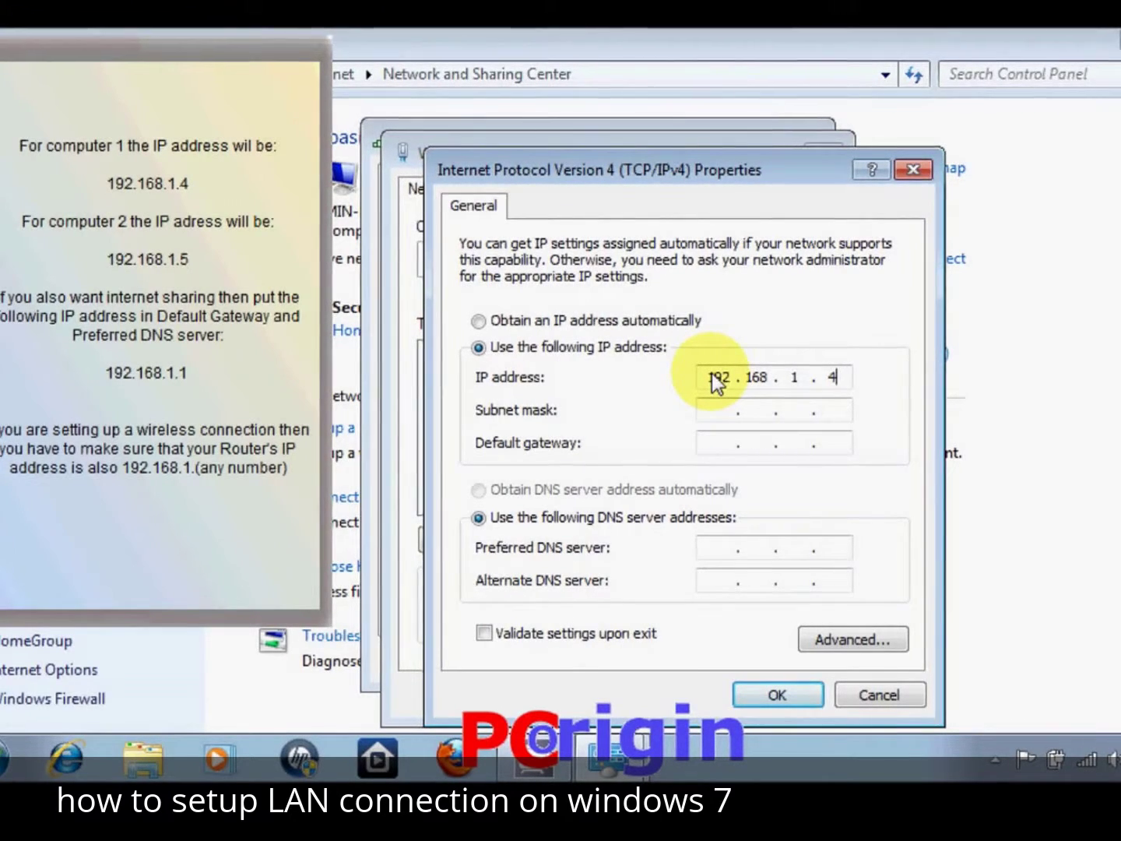
pyautogui.click(718, 409)
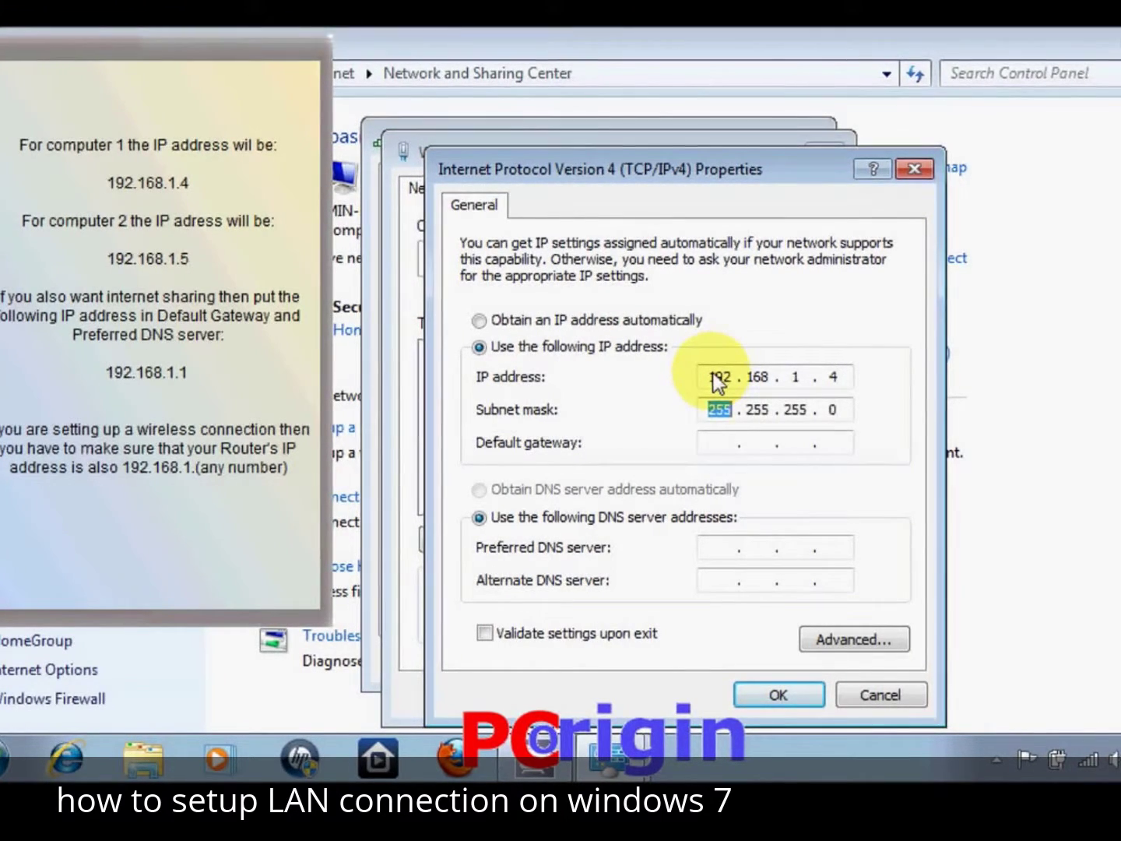
pyautogui.click(722, 440)
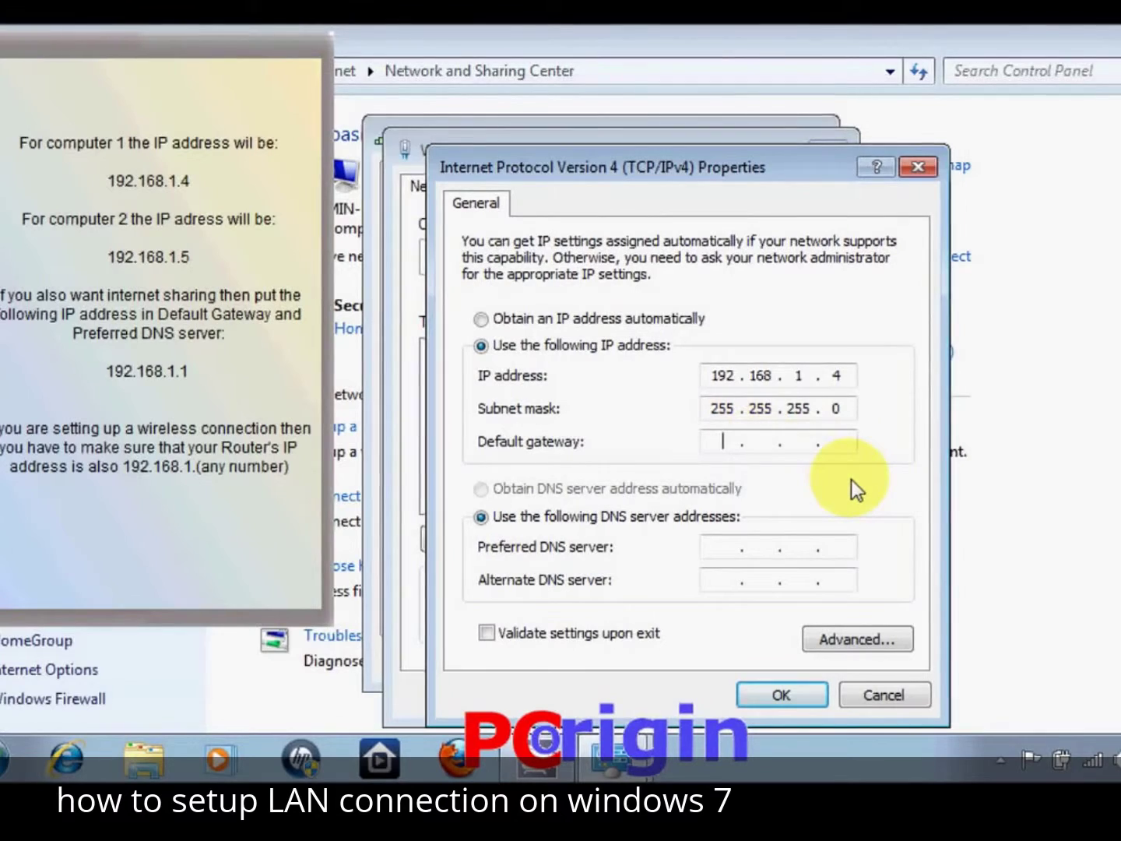
pyautogui.write('192 . ')
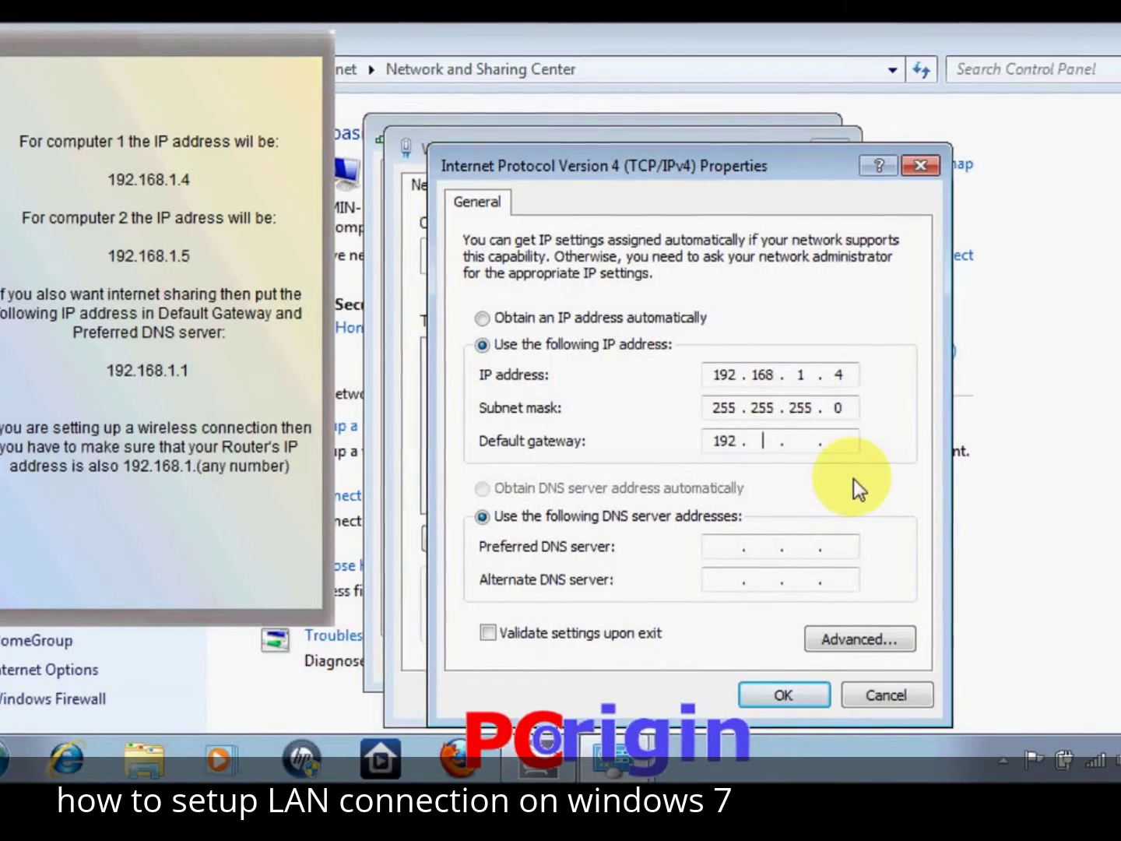
pyautogui.write('168 . 1 . 1')
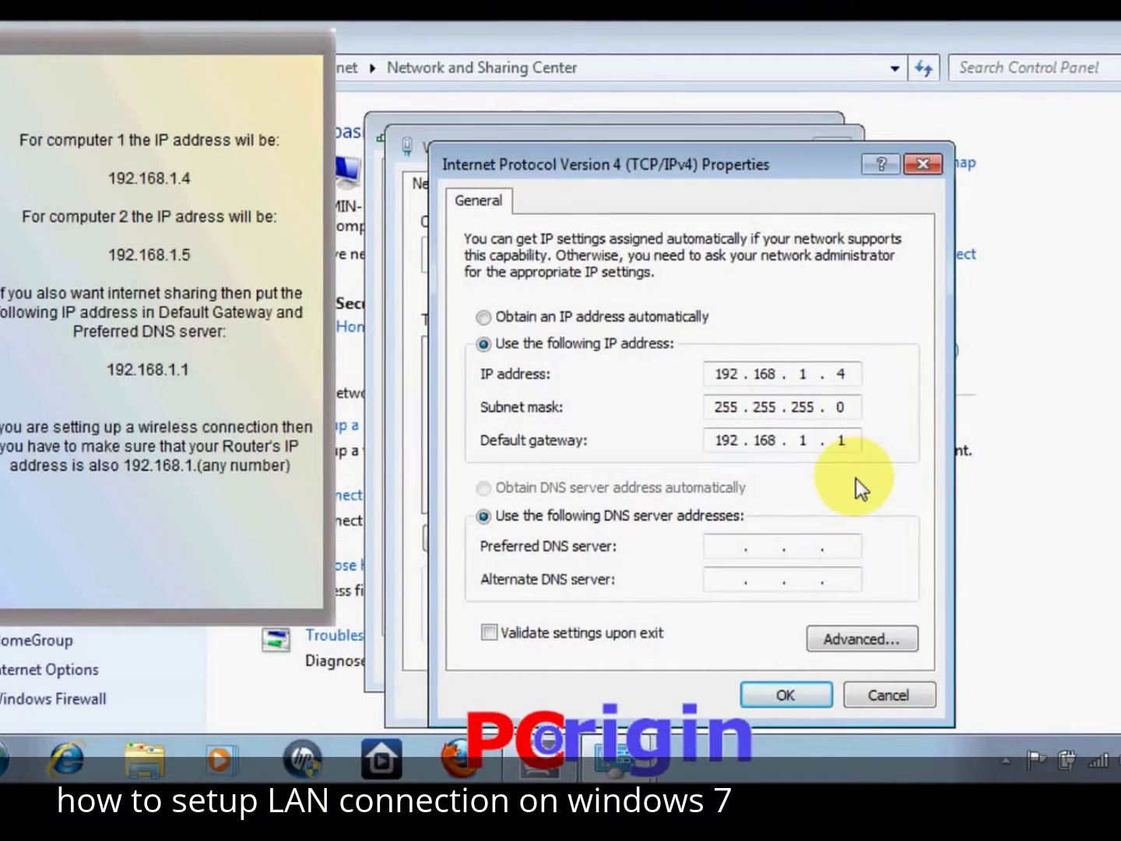
pyautogui.click(727, 551)
pyautogui.write('19')
pyautogui.write('2 . 168 . ')
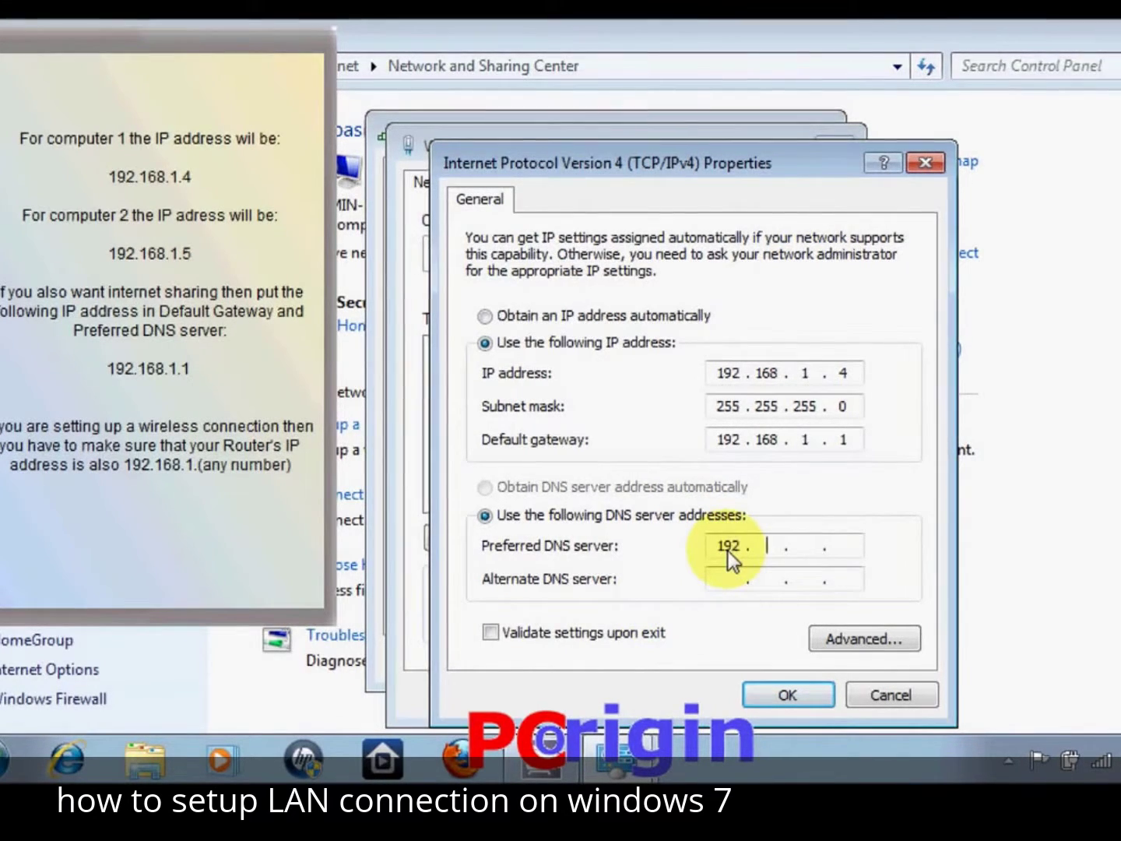
pyautogui.write('1 . 1')
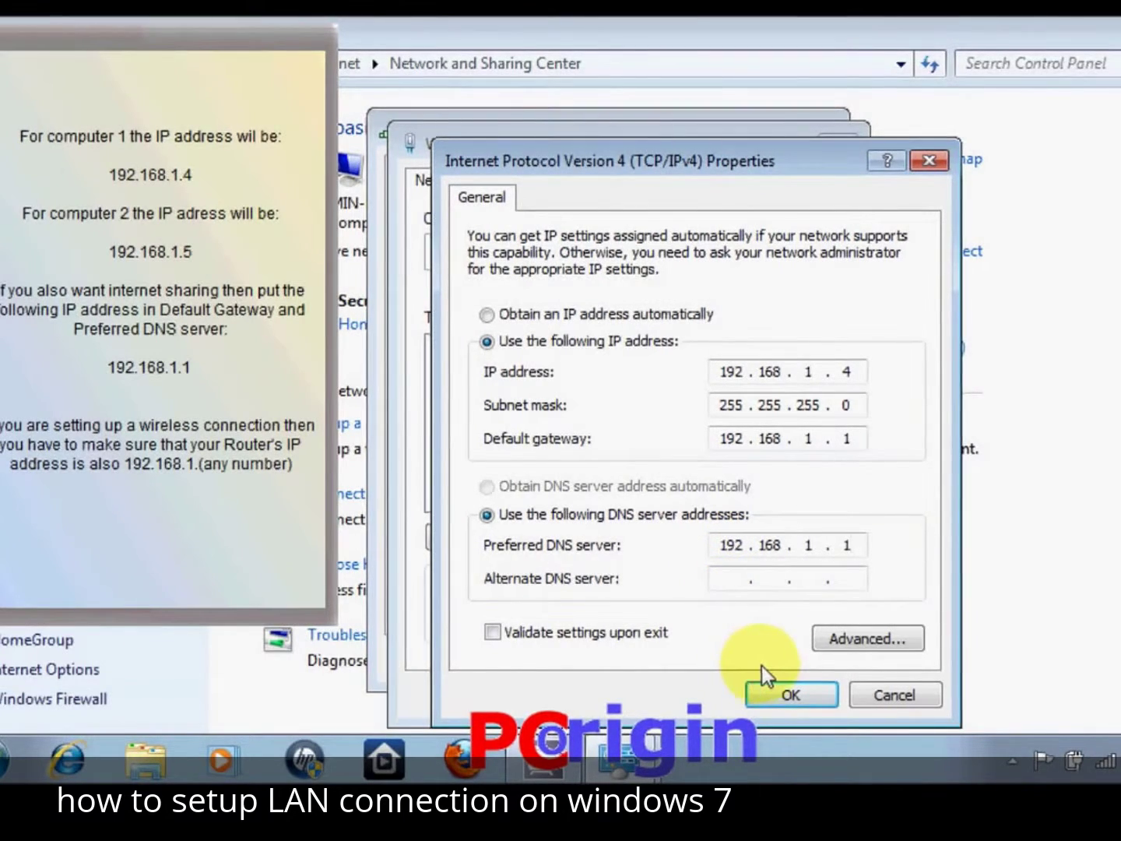
pyautogui.click(787, 690)
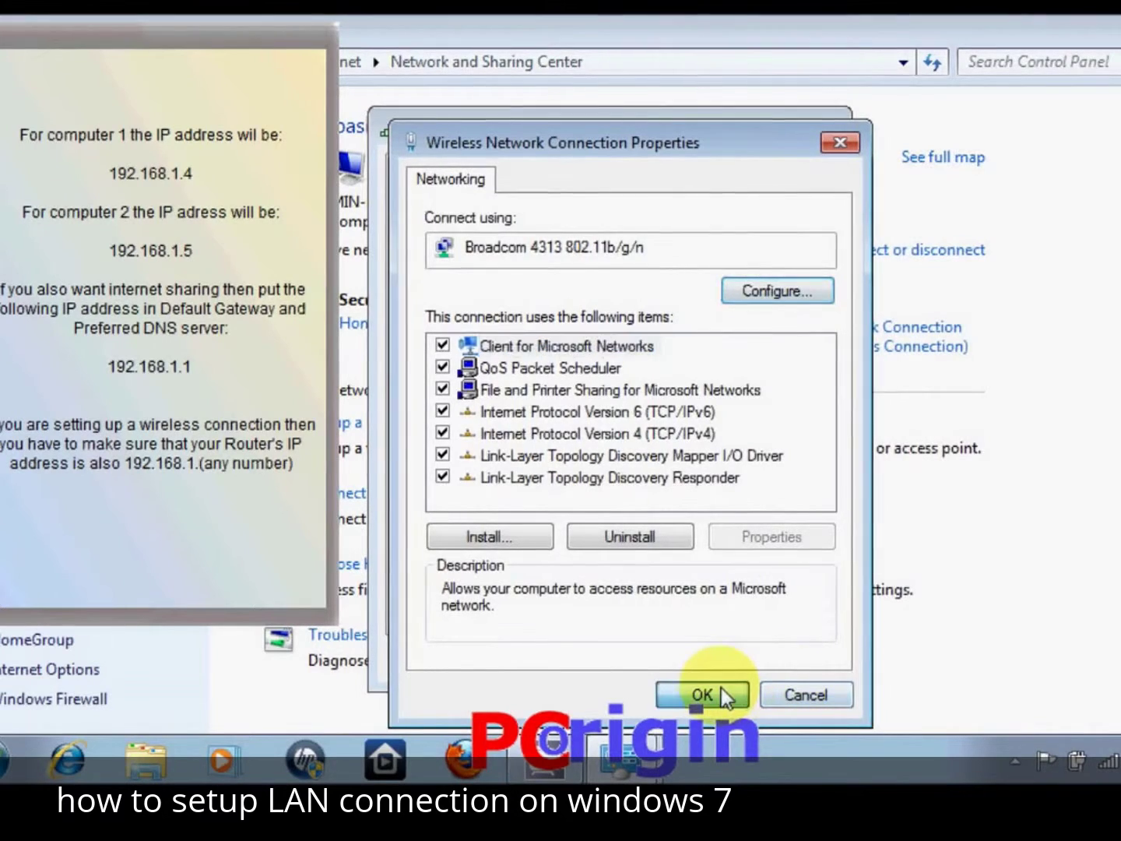
# Close the Wireless Network Connection Properties and Status dialogs.
pyautogui.click(721, 689)
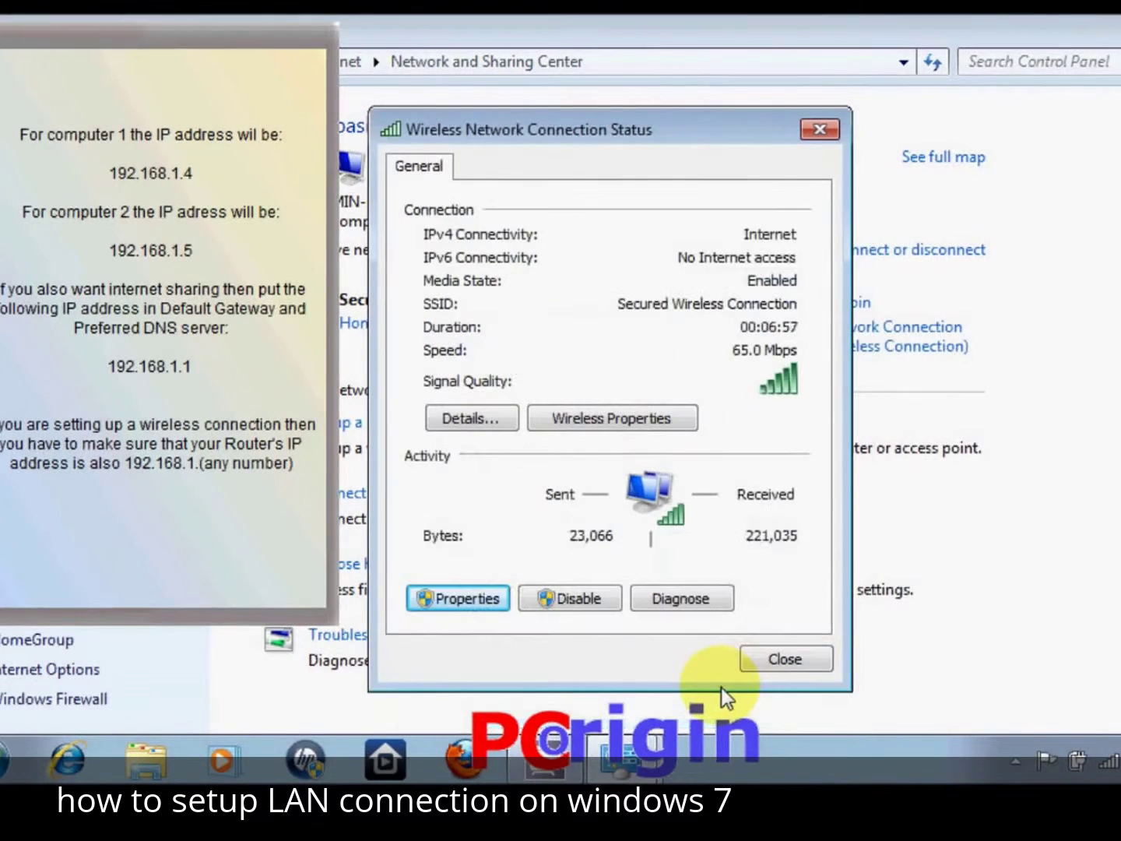
pyautogui.click(764, 661)
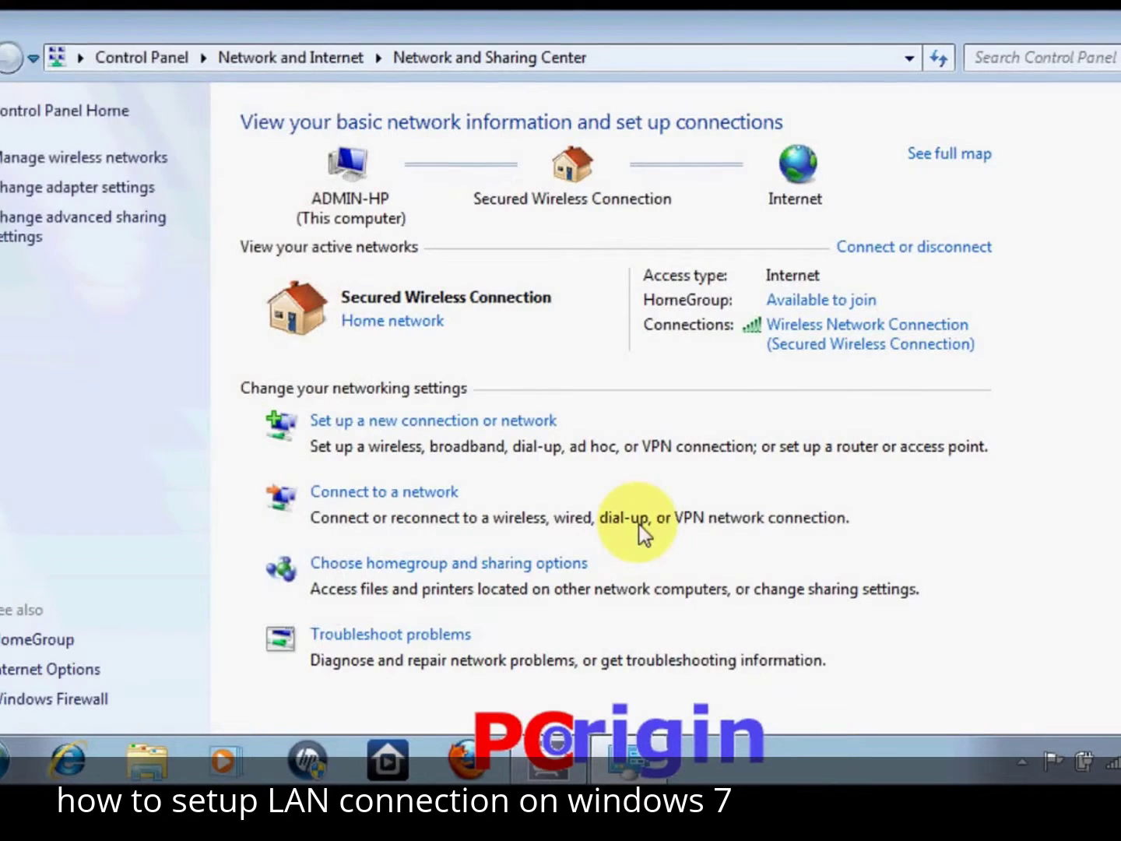
# Enable file and printer sharing in the Home or Work advanced sharing settings and save.
pyautogui.click(70, 222)
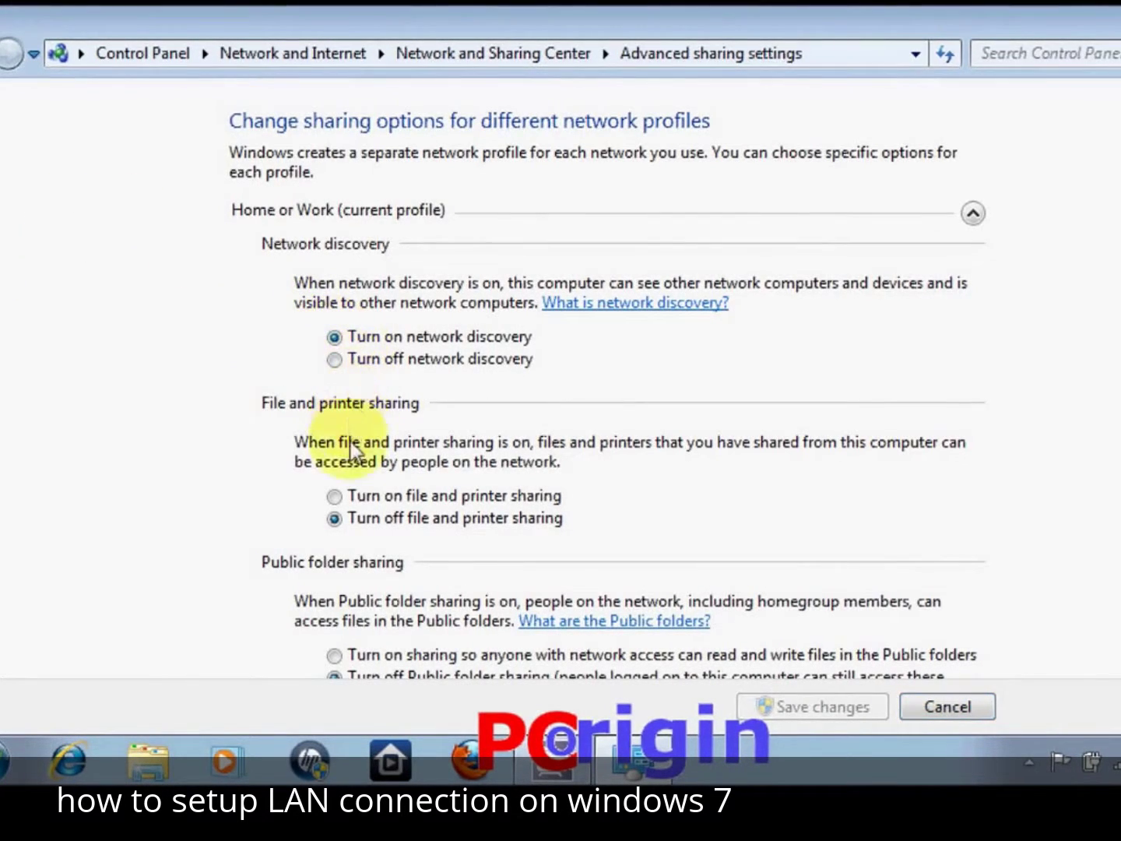
pyautogui.click(336, 495)
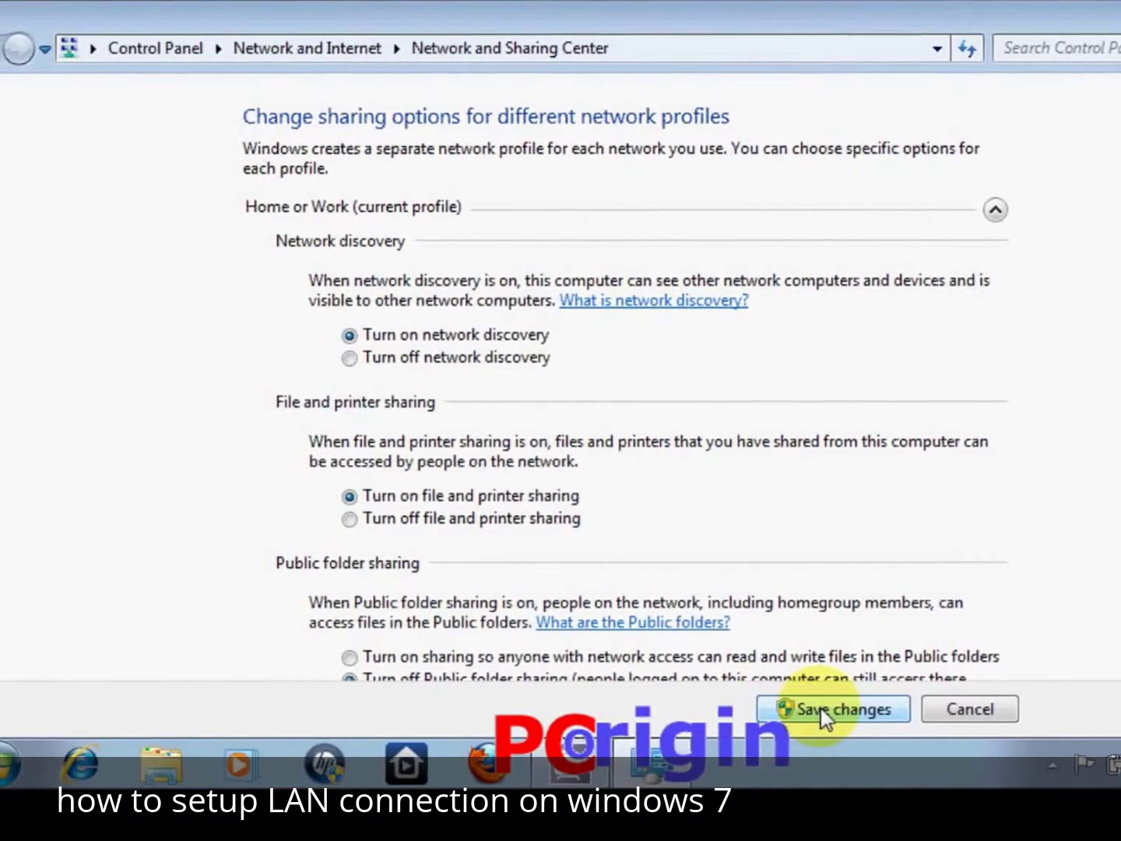
pyautogui.click(819, 710)
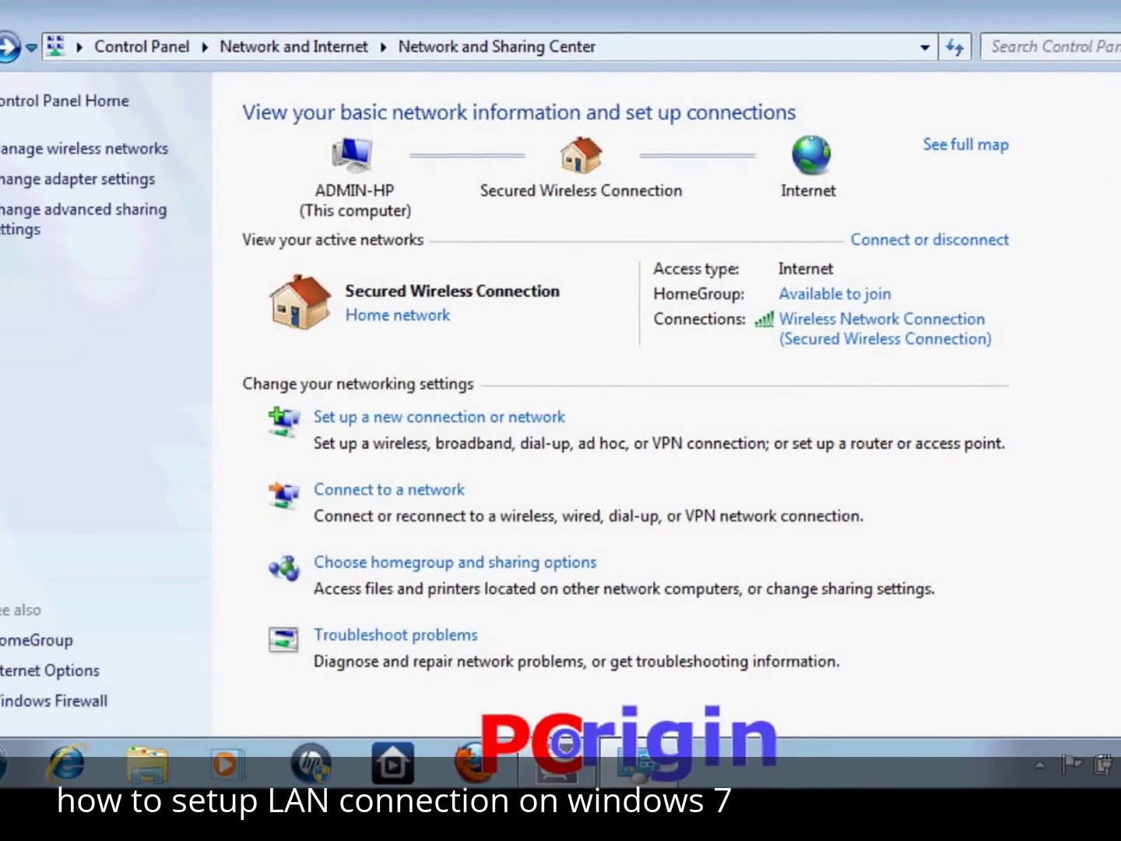
# Close the Network and Sharing Center and open Computer from the Start menu.
pyautogui.click(1119, 11)
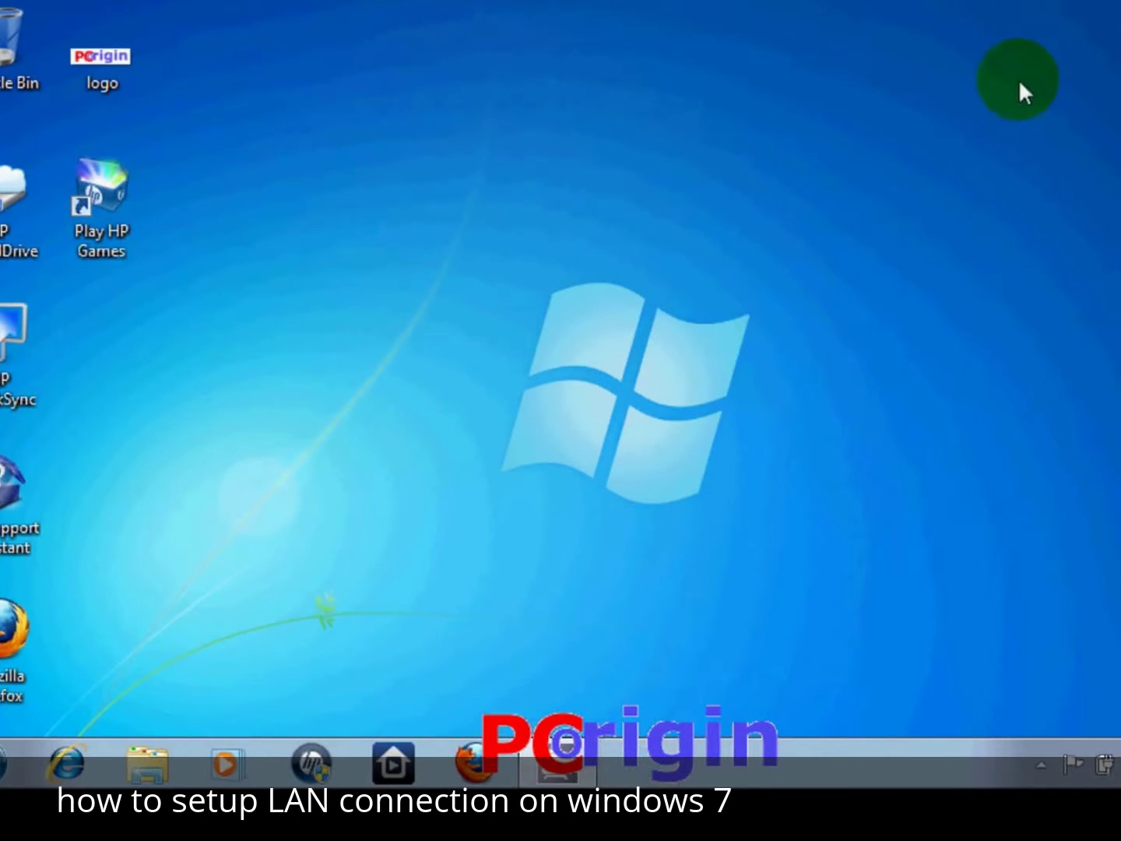
pyautogui.click(3, 762)
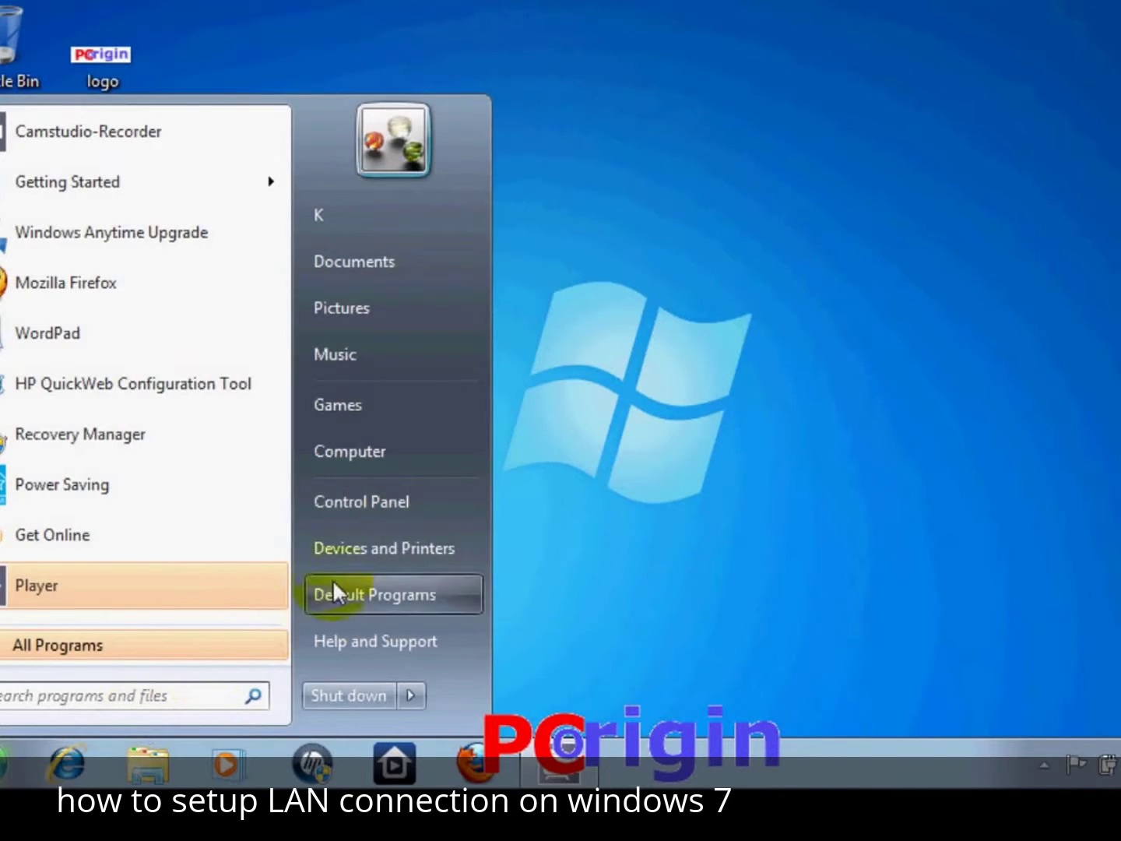
pyautogui.click(434, 452)
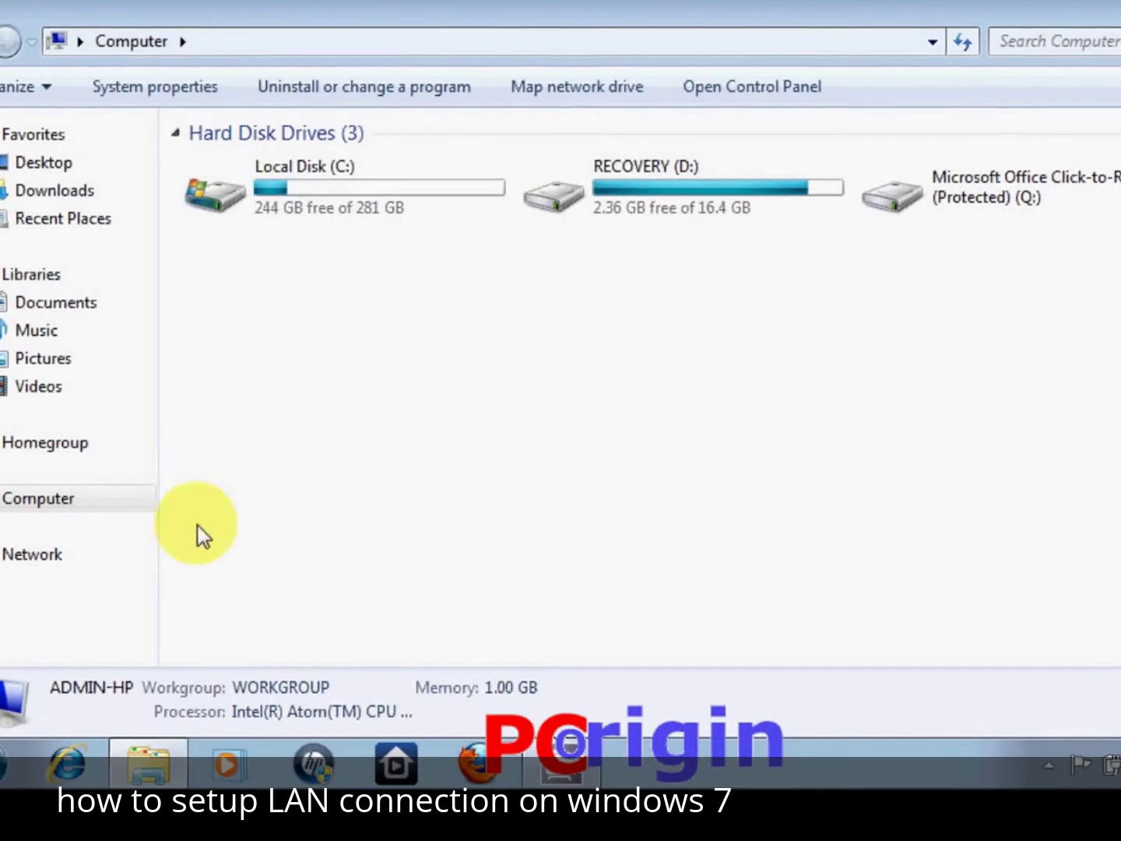
# Browse the Network view and open ADMIN-PC from its right-click menu.
pyautogui.click(72, 554)
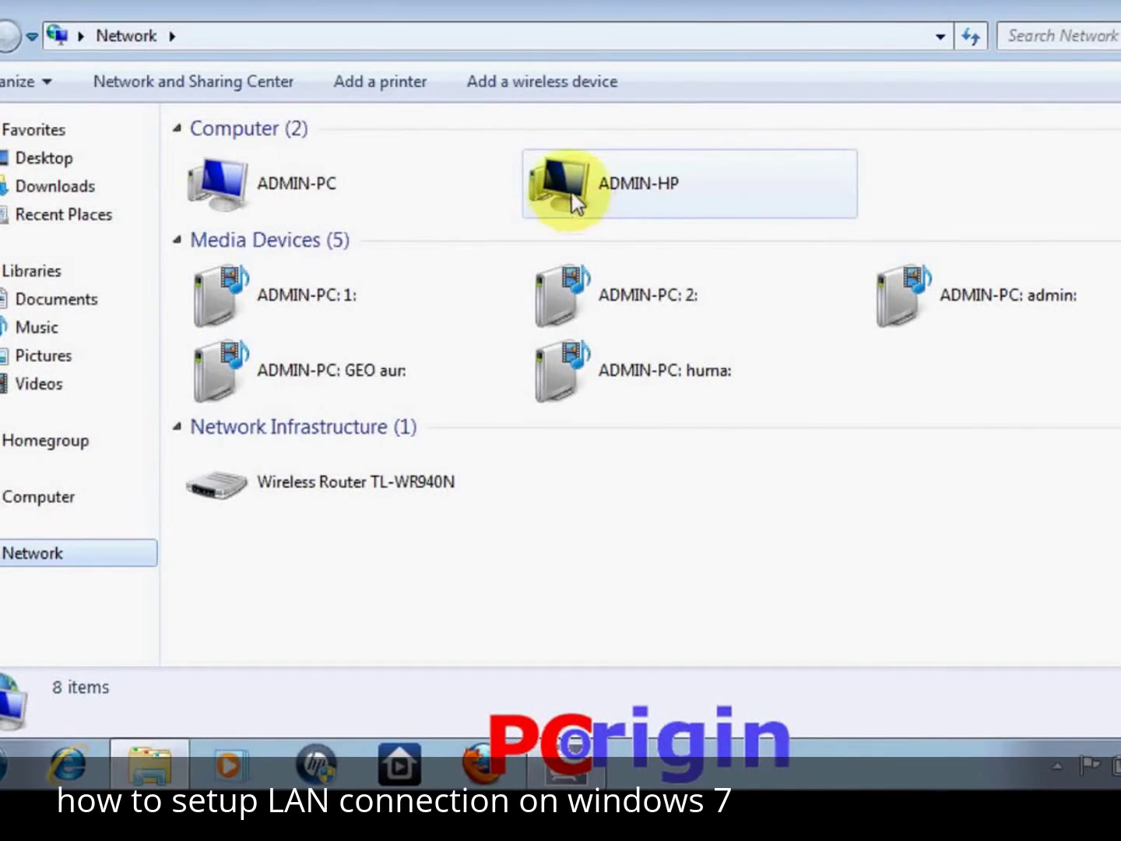
pyautogui.moveTo(940, 171)
pyautogui.mouseDown()
pyautogui.moveTo(411, 174)
pyautogui.moveTo(274, 158)
pyautogui.moveTo(387, 171)
pyautogui.moveTo(921, 172)
pyautogui.mouseUp()
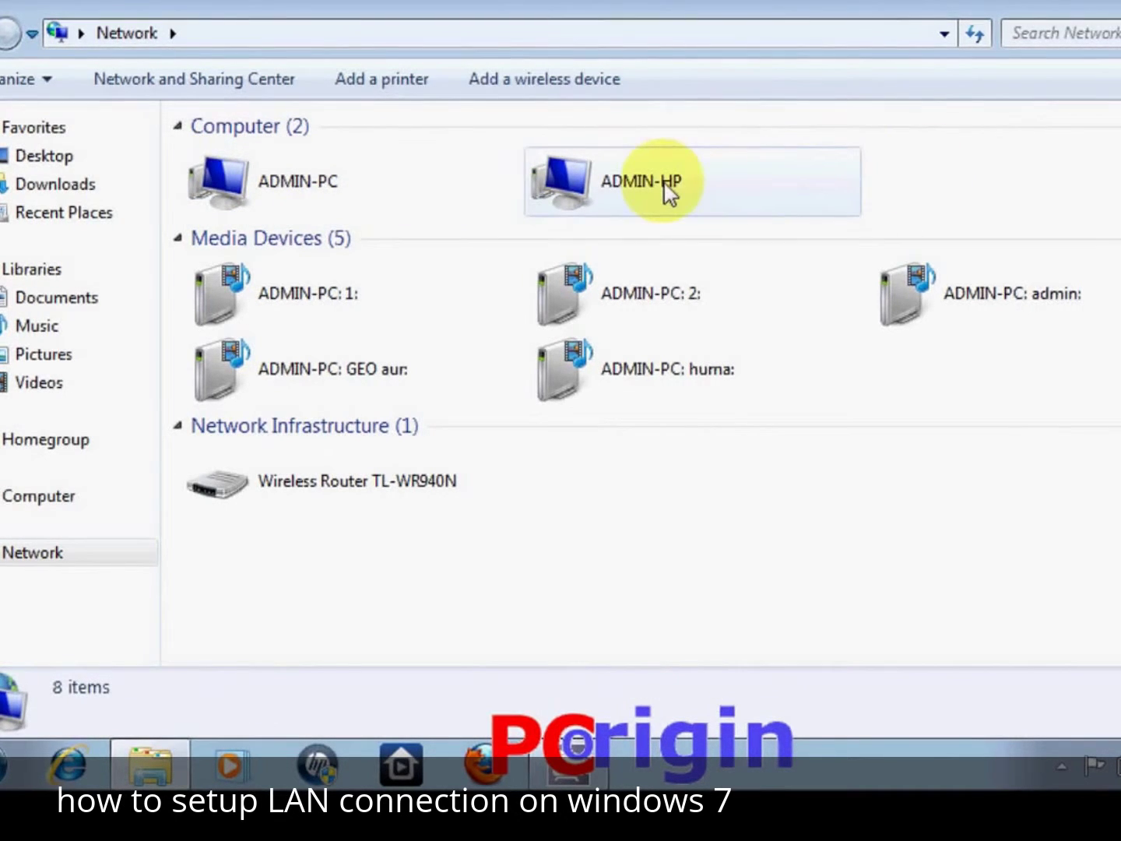
pyautogui.click(314, 187)
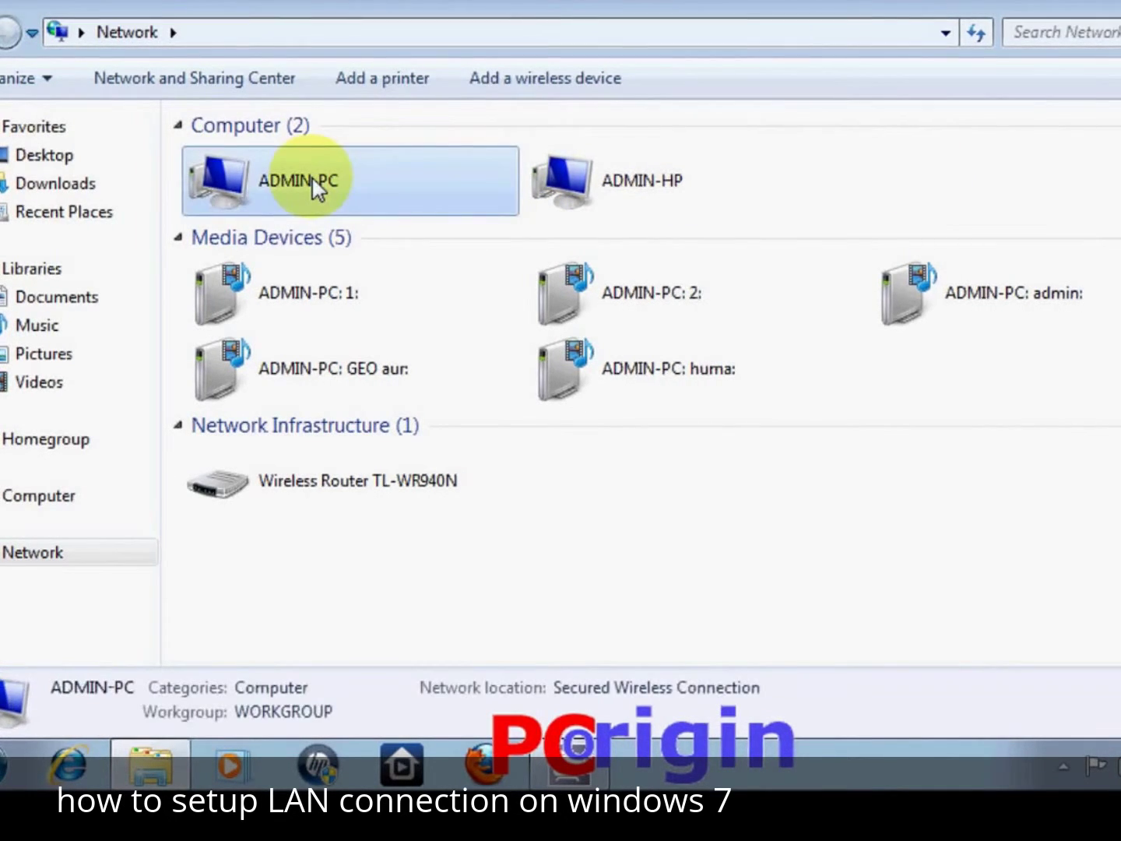
pyautogui.rightClick(315, 186)
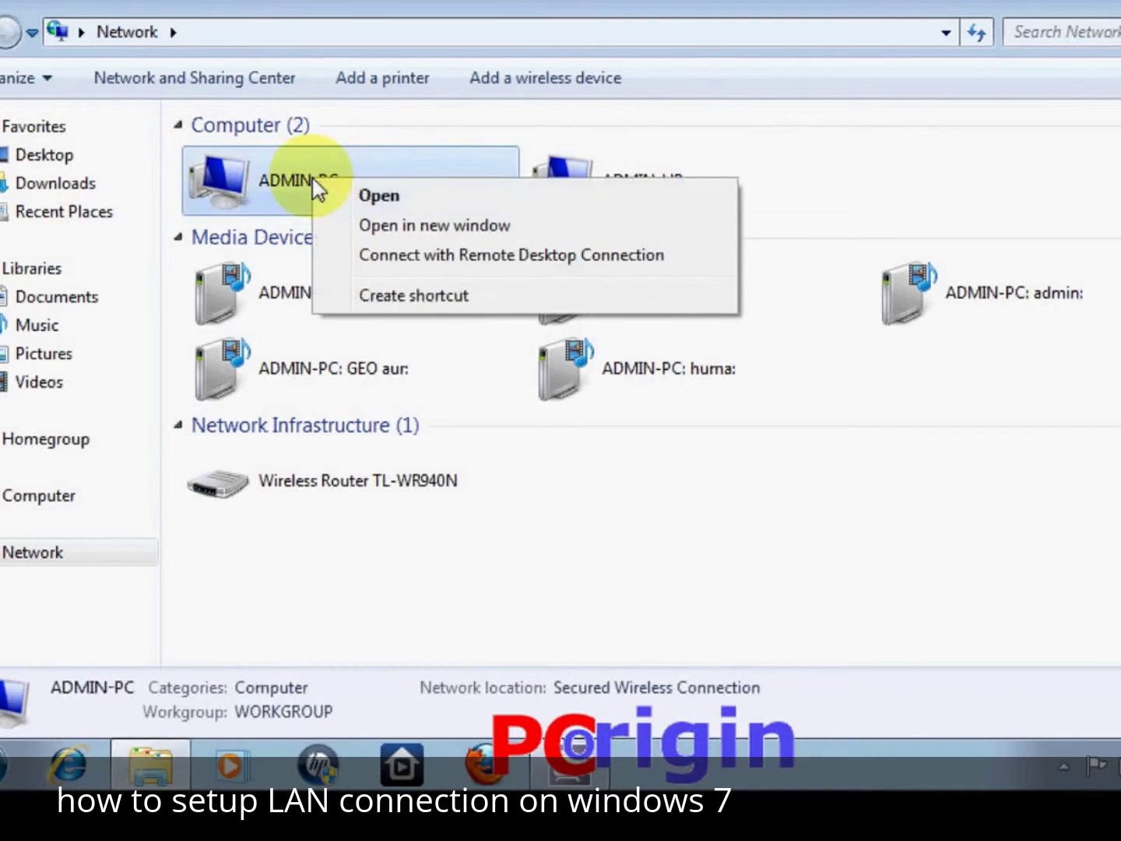
pyautogui.click(363, 199)
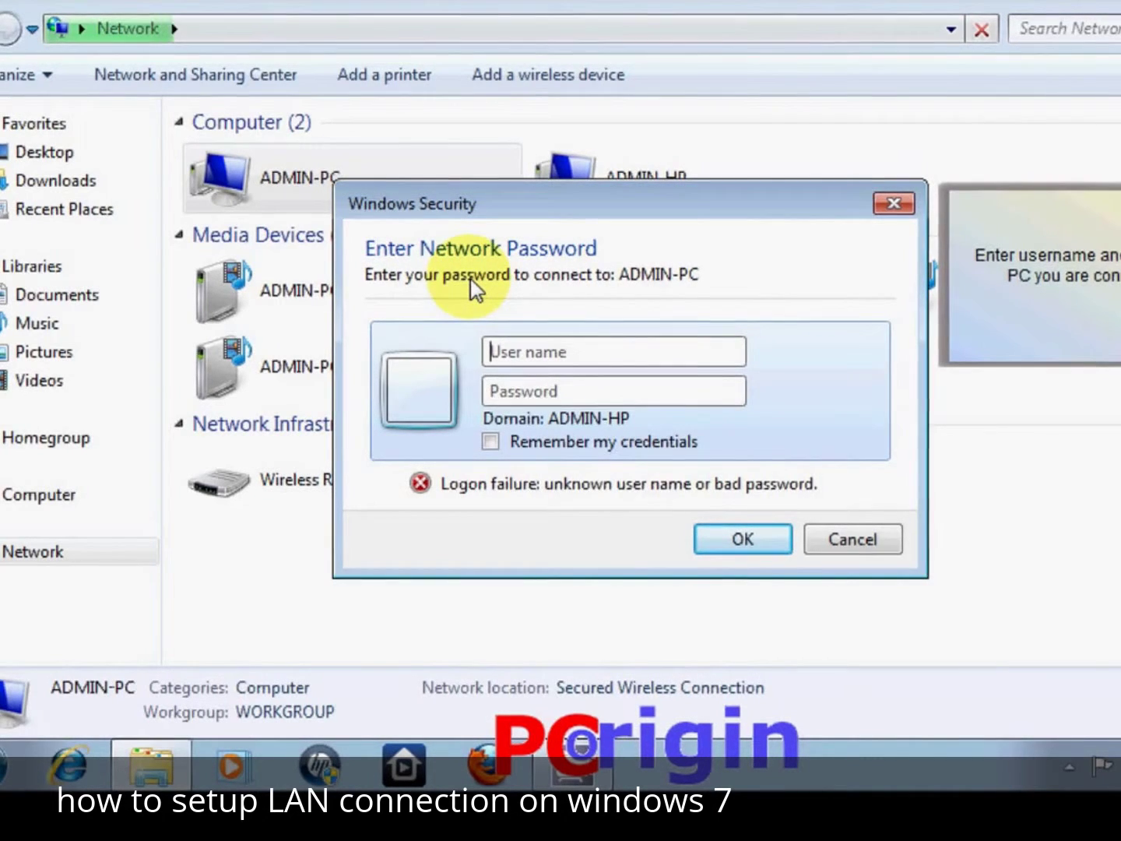
# Sign in to ADMIN-PC with the account's user name and password, remembering the credentials.
pyautogui.click(580, 365)
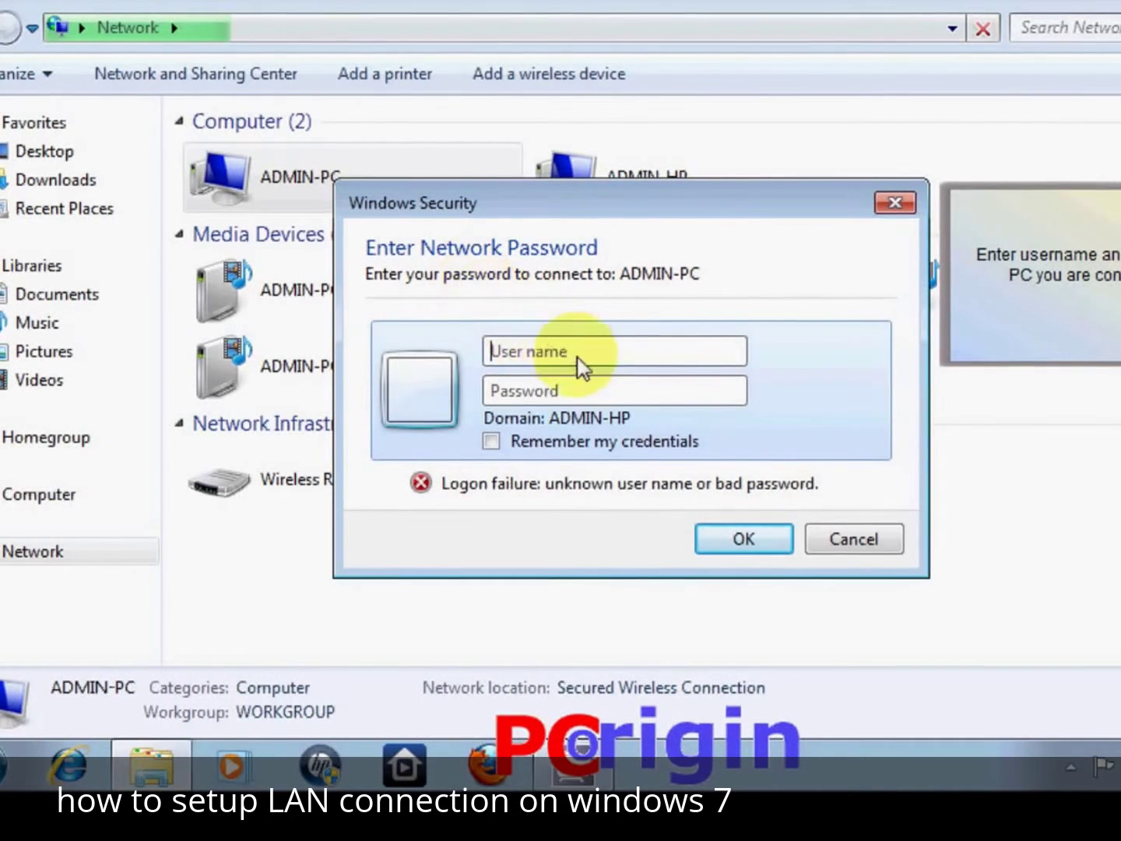
pyautogui.write('admin')
pyautogui.write('a')
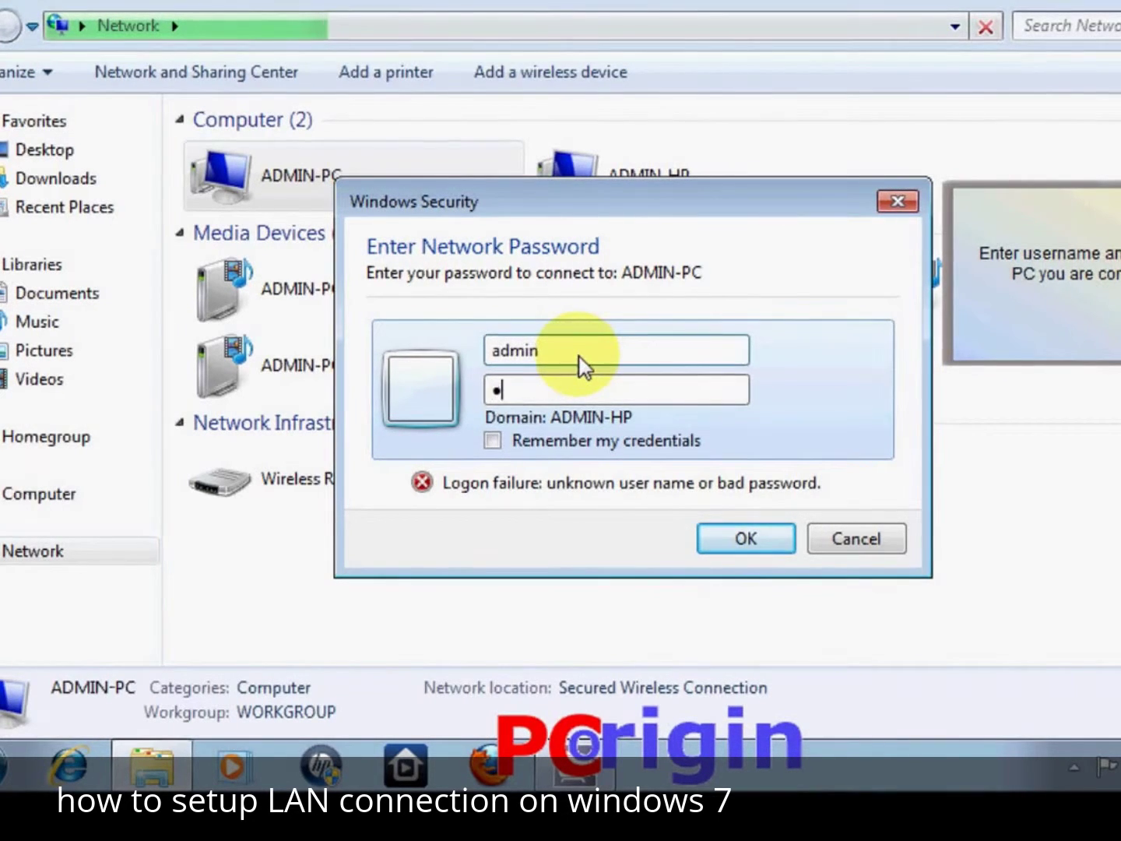
pyautogui.click(502, 444)
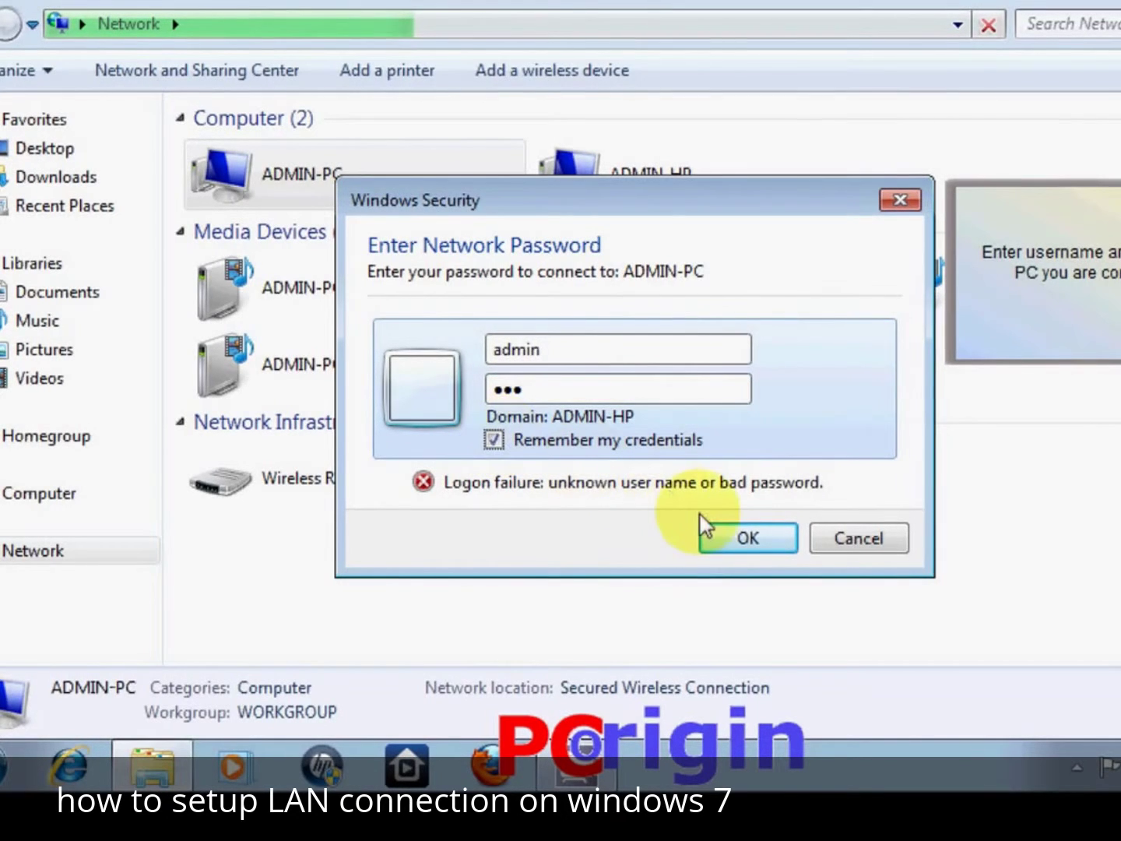
pyautogui.click(739, 536)
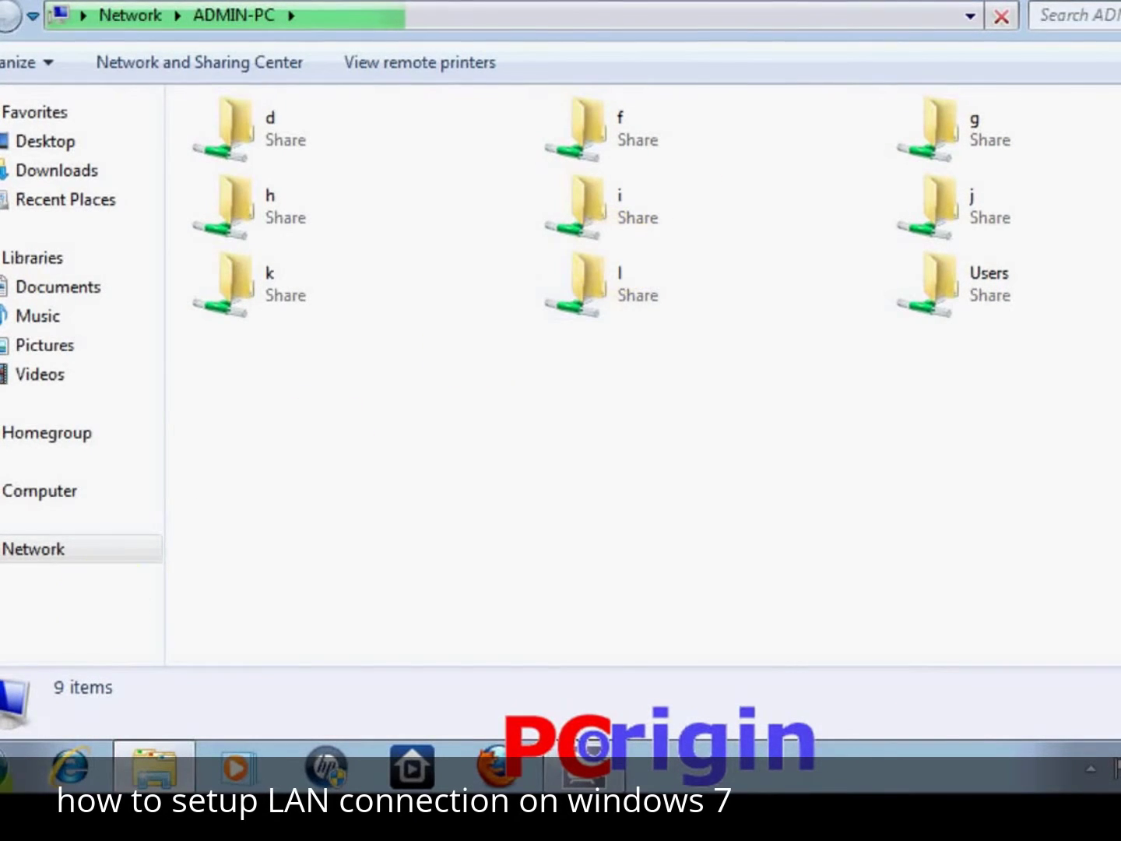
# From the Start menu, go to Computer and bring up the context menu for Local Disk (C:).
pyautogui.press('super')
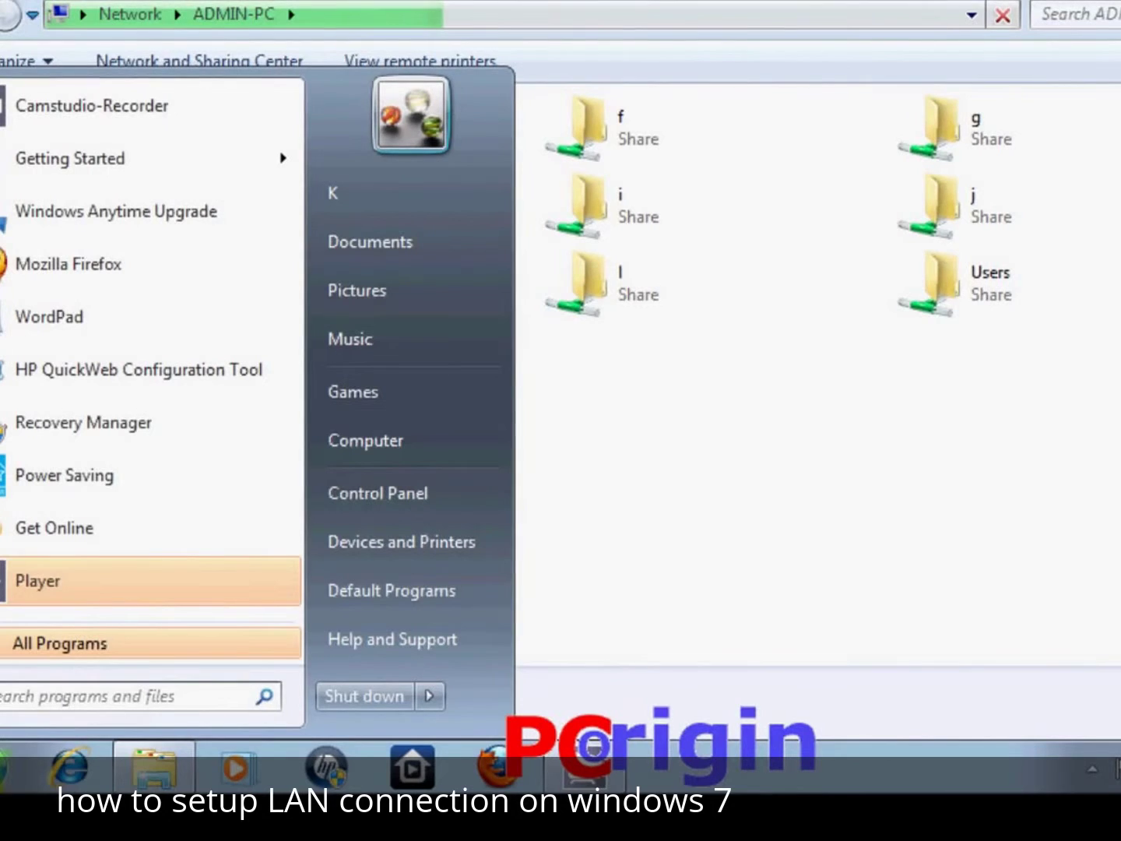
pyautogui.click(364, 454)
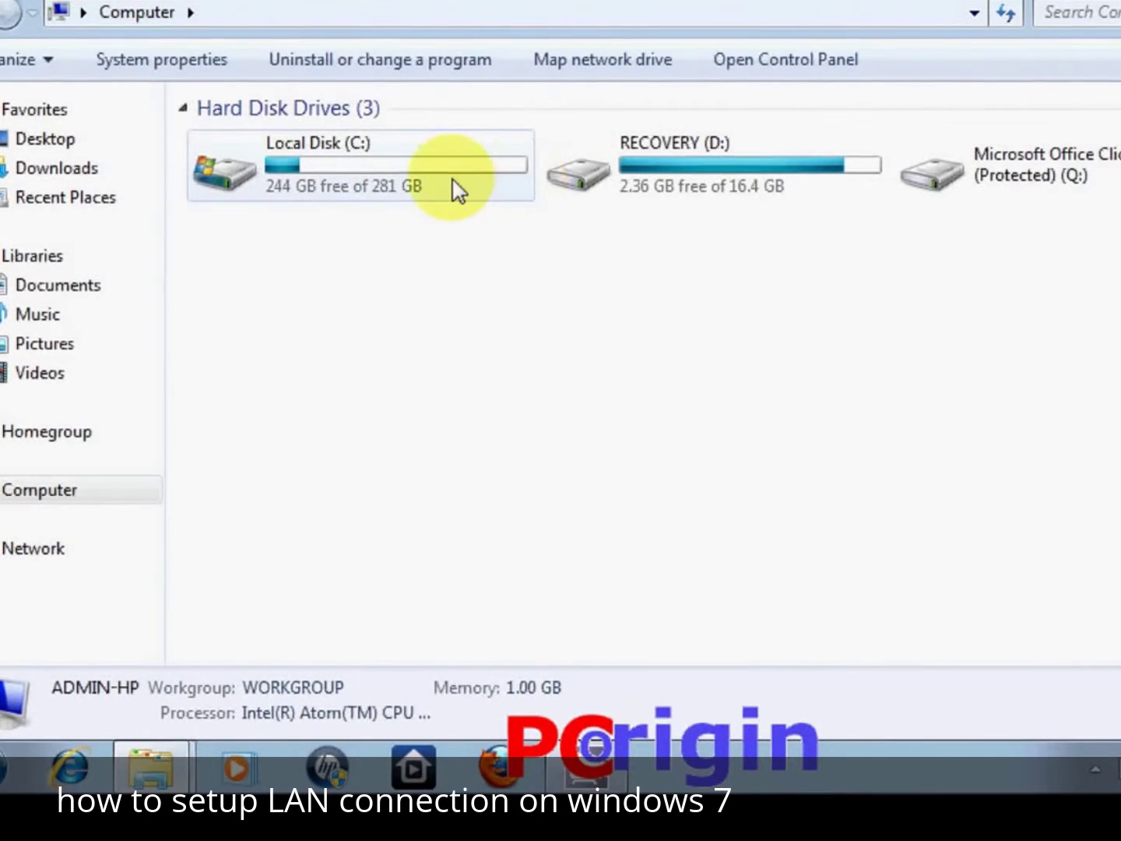
pyautogui.rightClick(454, 183)
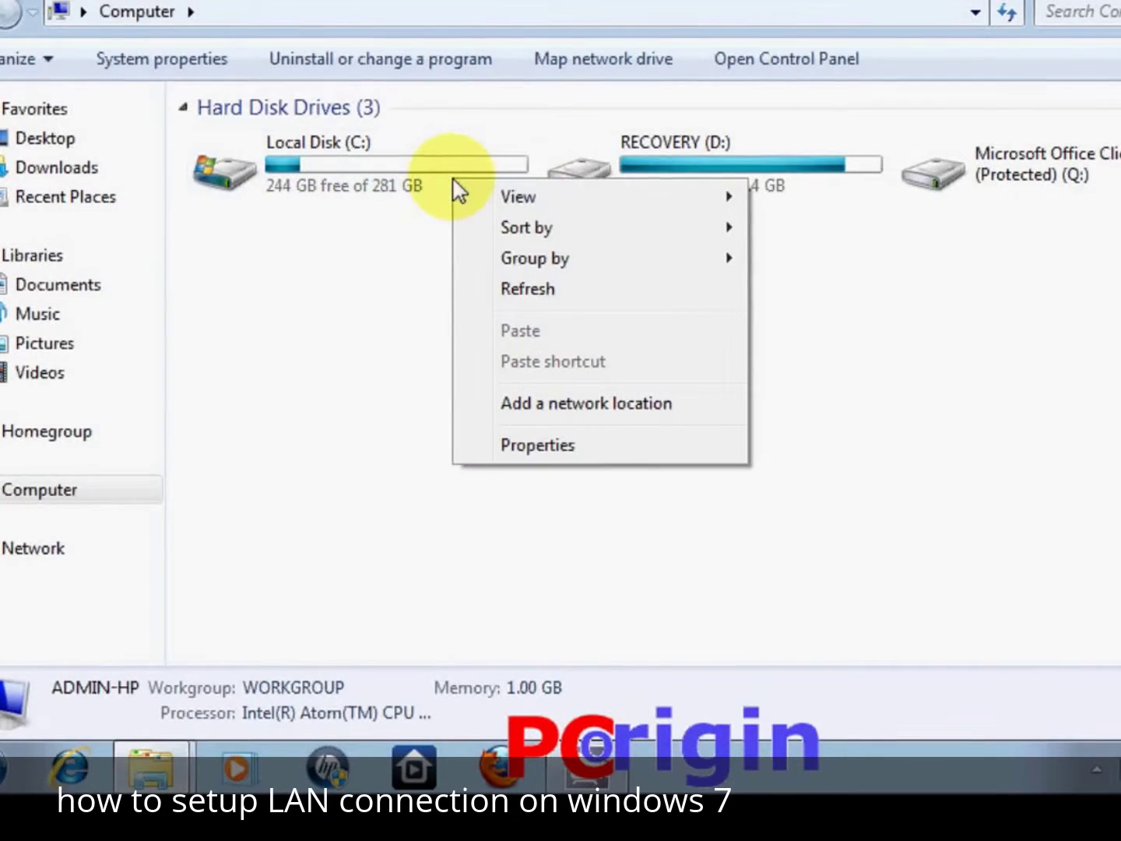
pyautogui.click(397, 166)
pyautogui.rightClick(398, 167)
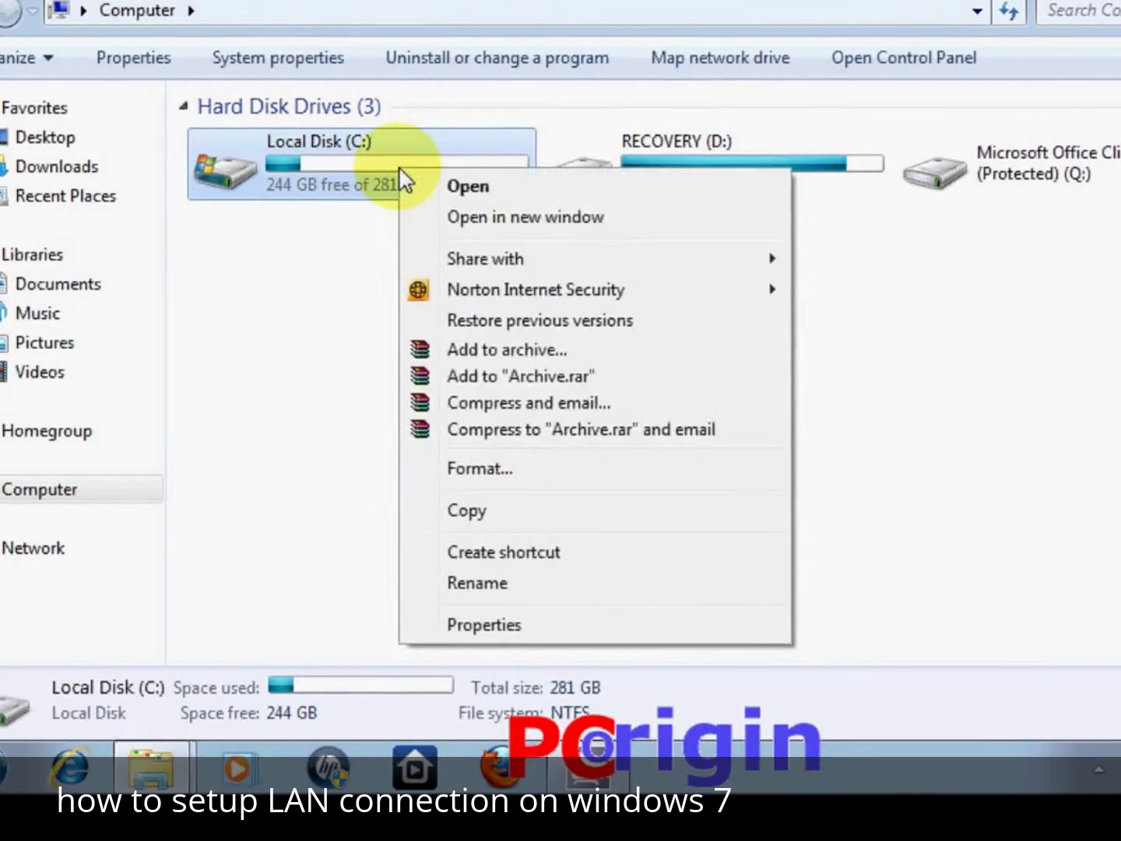
# Open Local Disk (C:) Properties on the Sharing tab, showing C:\ as Not Shared.
pyautogui.click(498, 626)
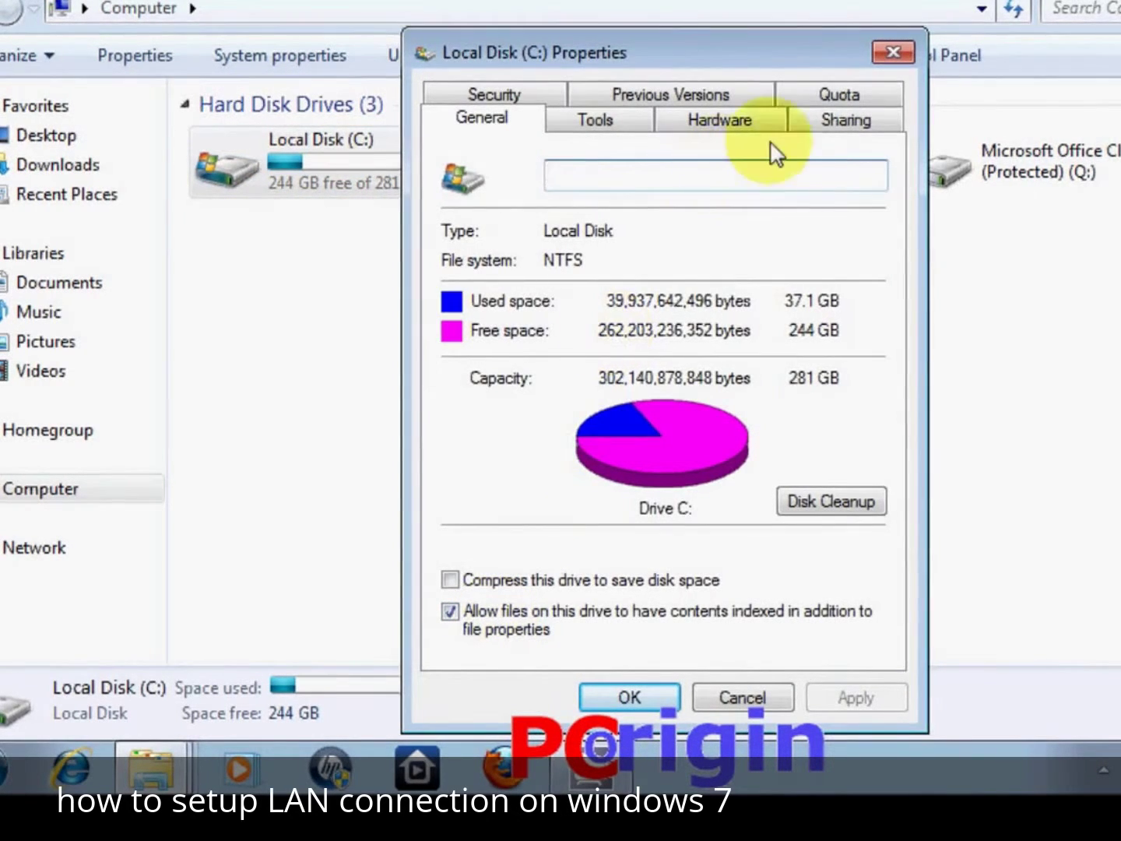
pyautogui.click(821, 122)
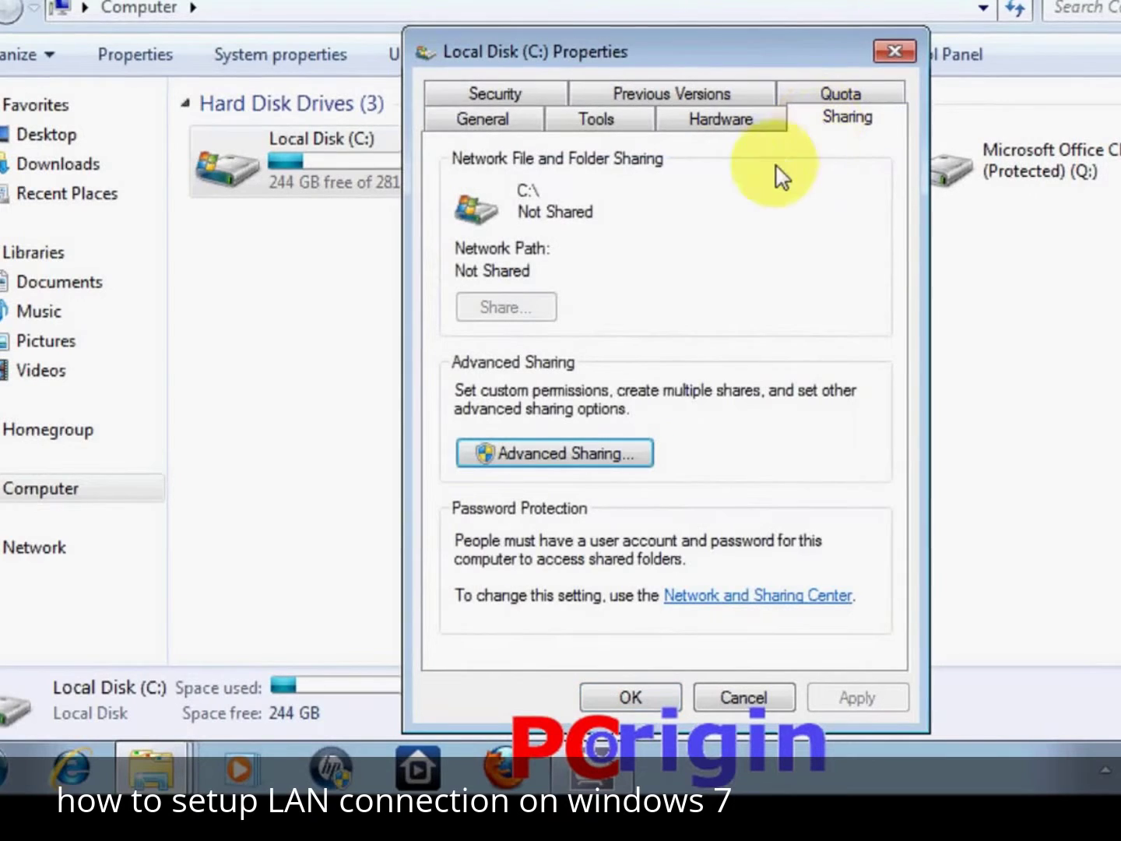
# Turn on Advanced Sharing for C: with share name C, apply it, and close Properties.
pyautogui.click(557, 450)
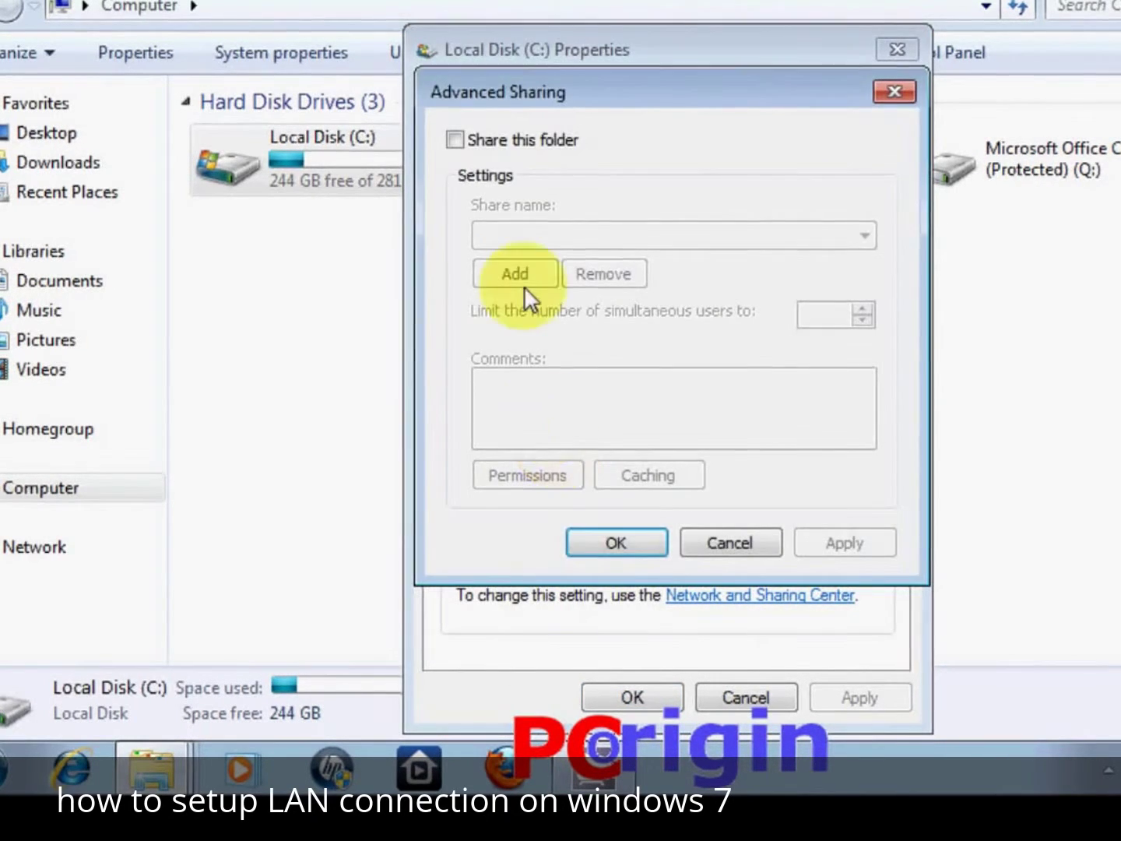
pyautogui.click(456, 141)
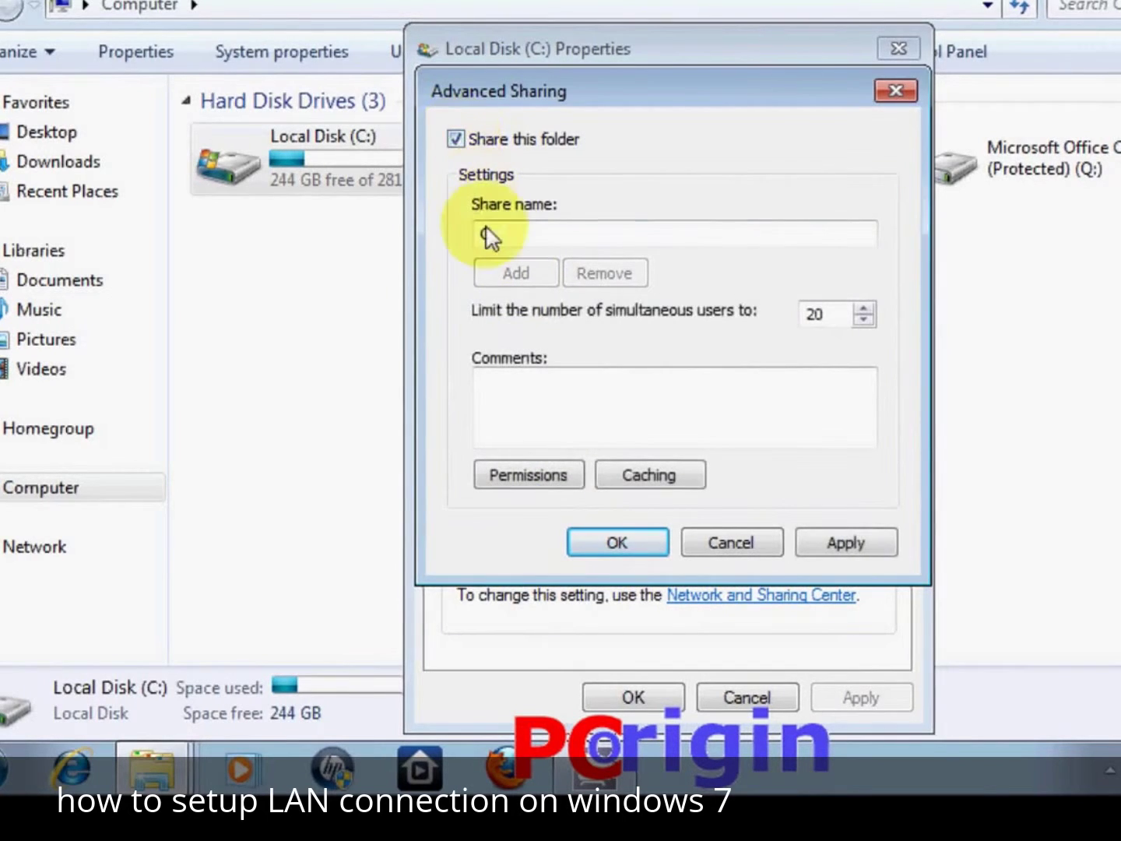
pyautogui.moveTo(507, 238); pyautogui.dragTo(433, 244)
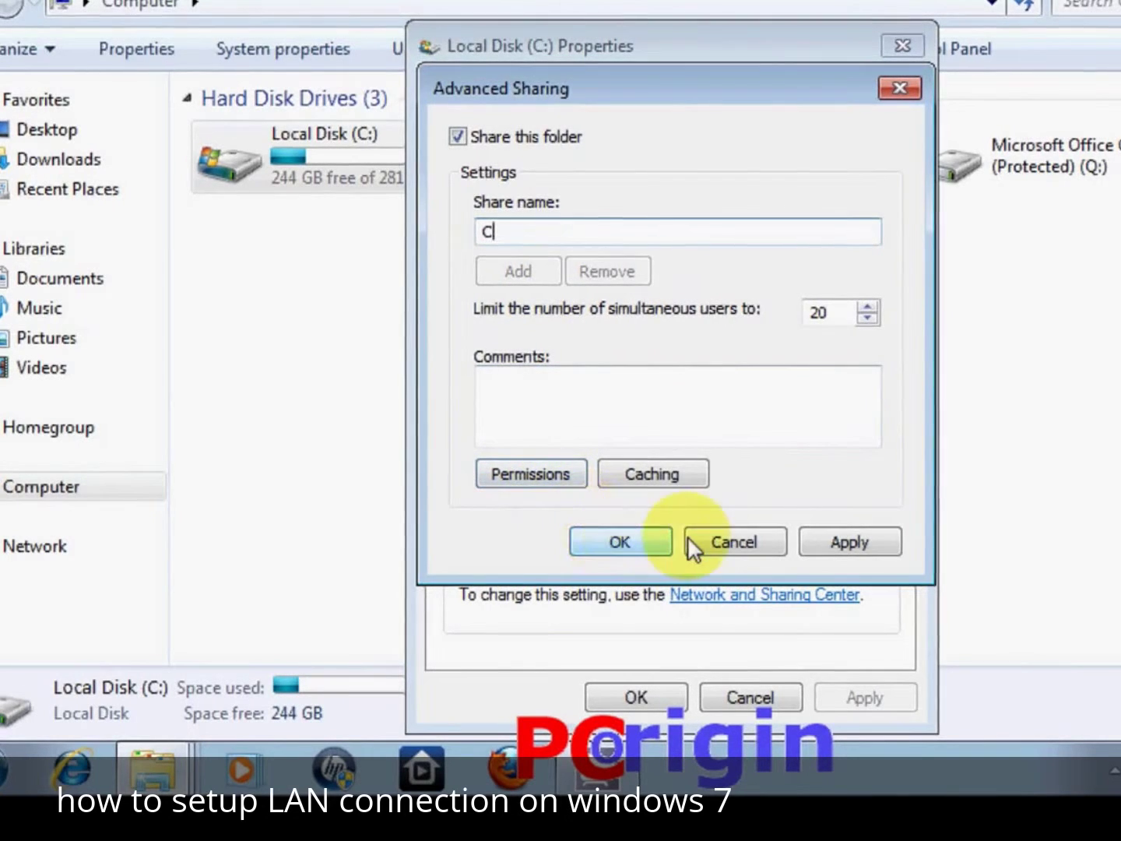
pyautogui.click(846, 537)
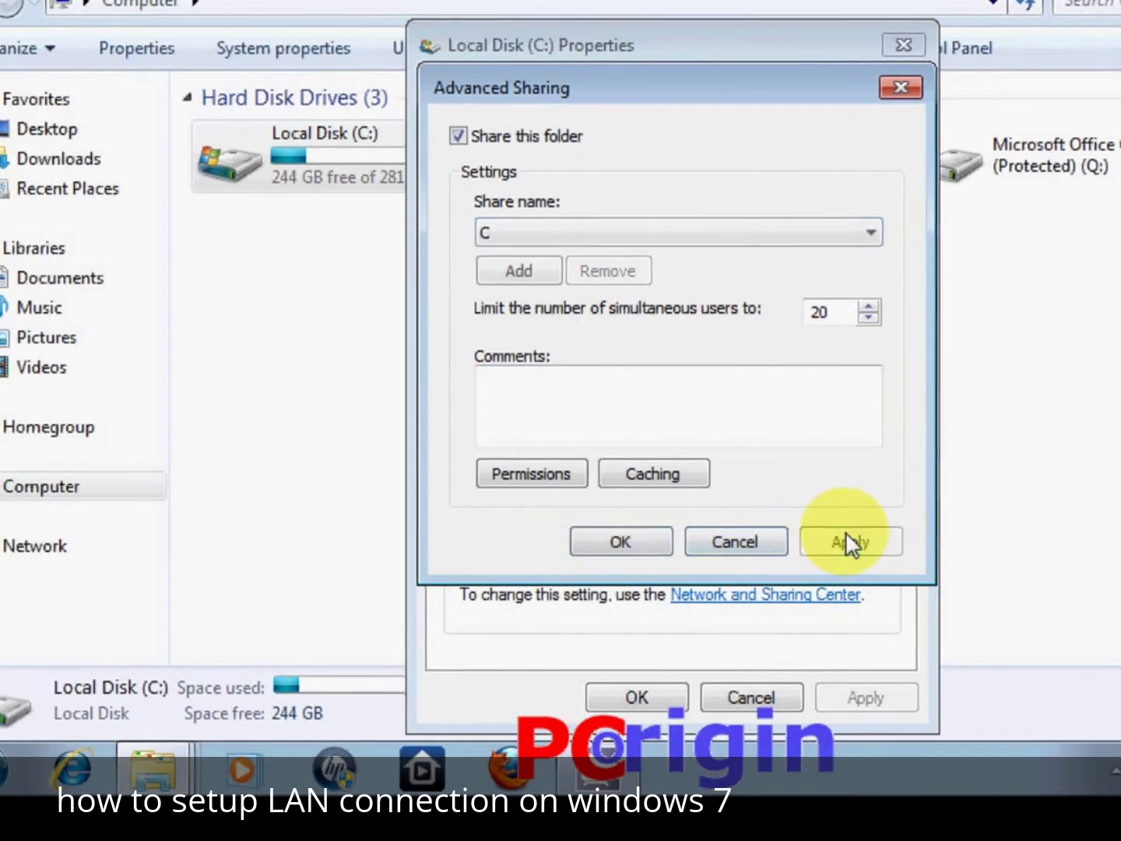
pyautogui.click(623, 543)
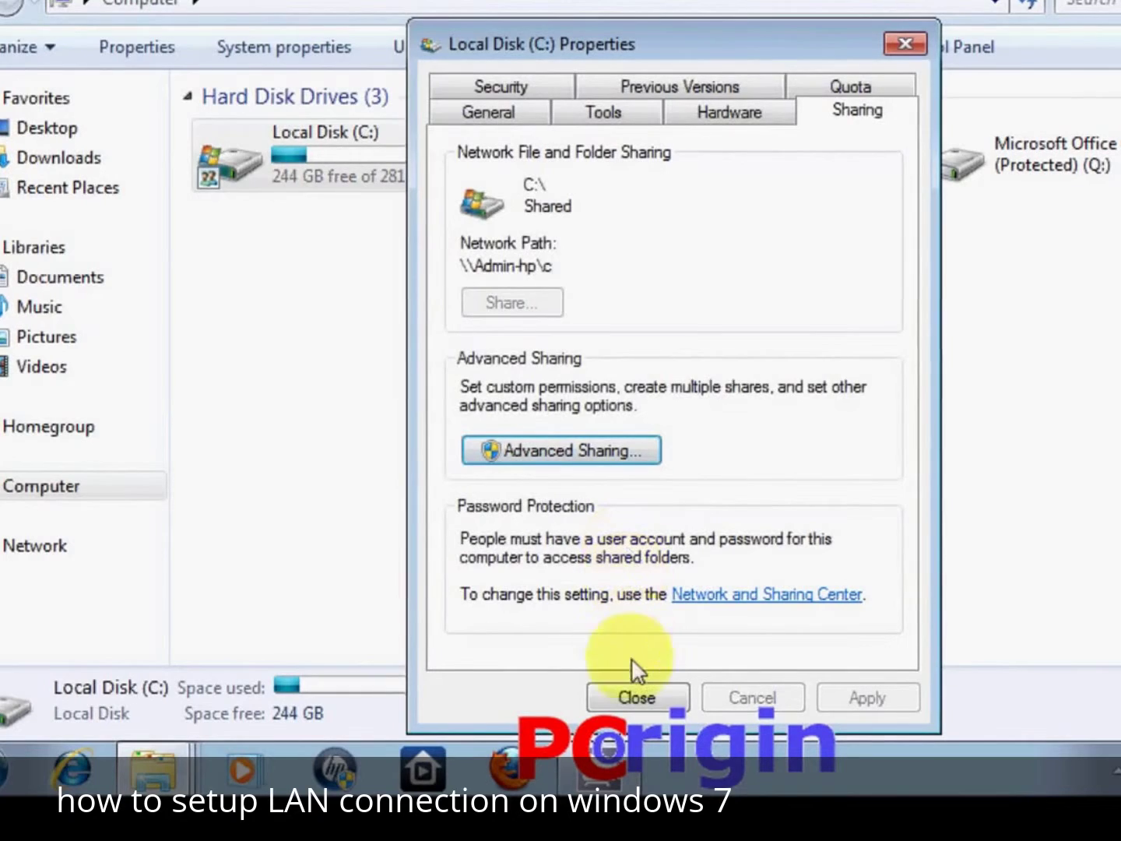
pyautogui.click(625, 698)
pyautogui.click(380, 326)
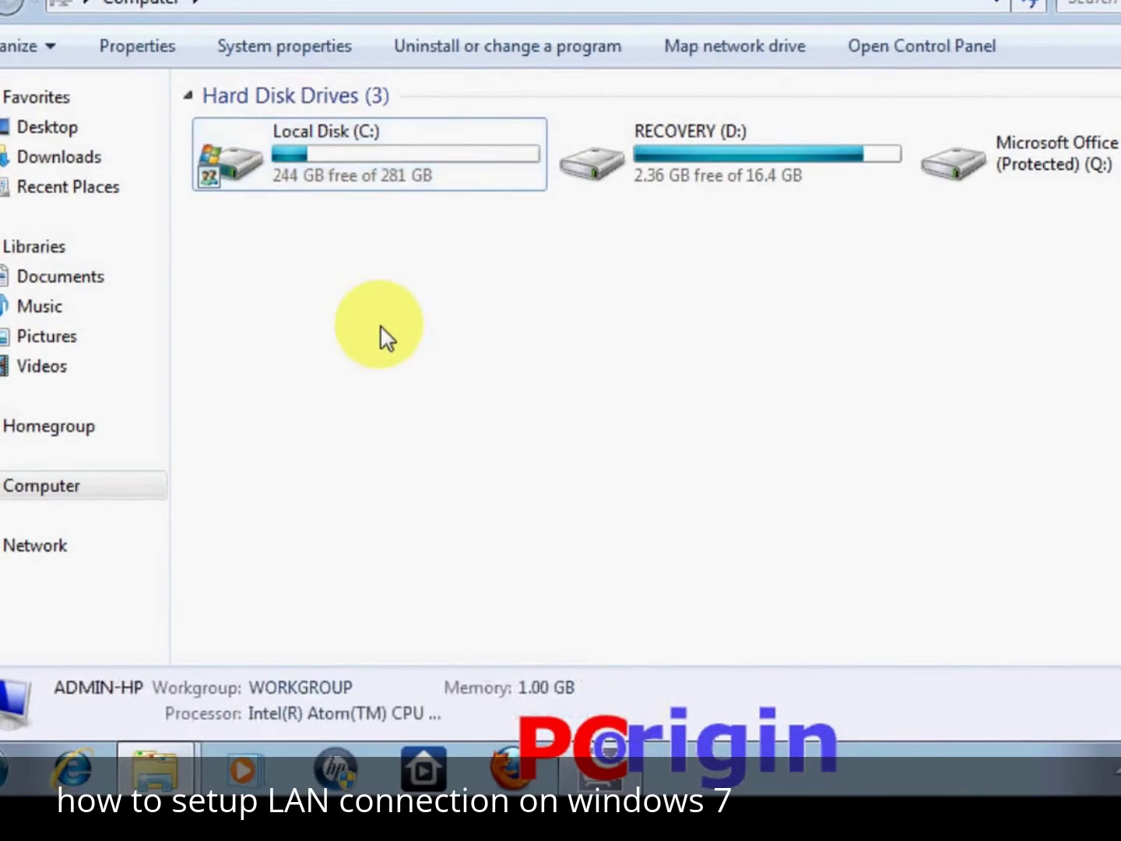
# Under Network, open ADMIN-HP and then its shared folder c.
pyautogui.click(69, 544)
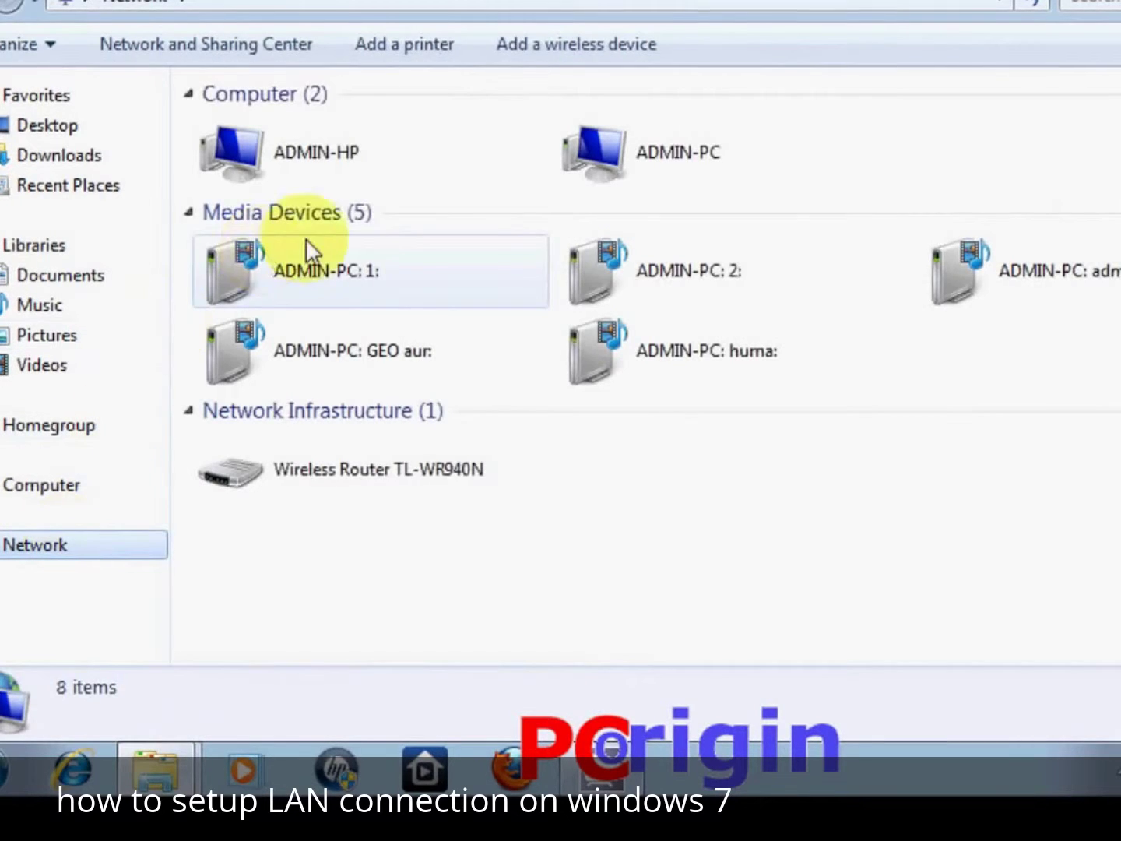
pyautogui.click(390, 156)
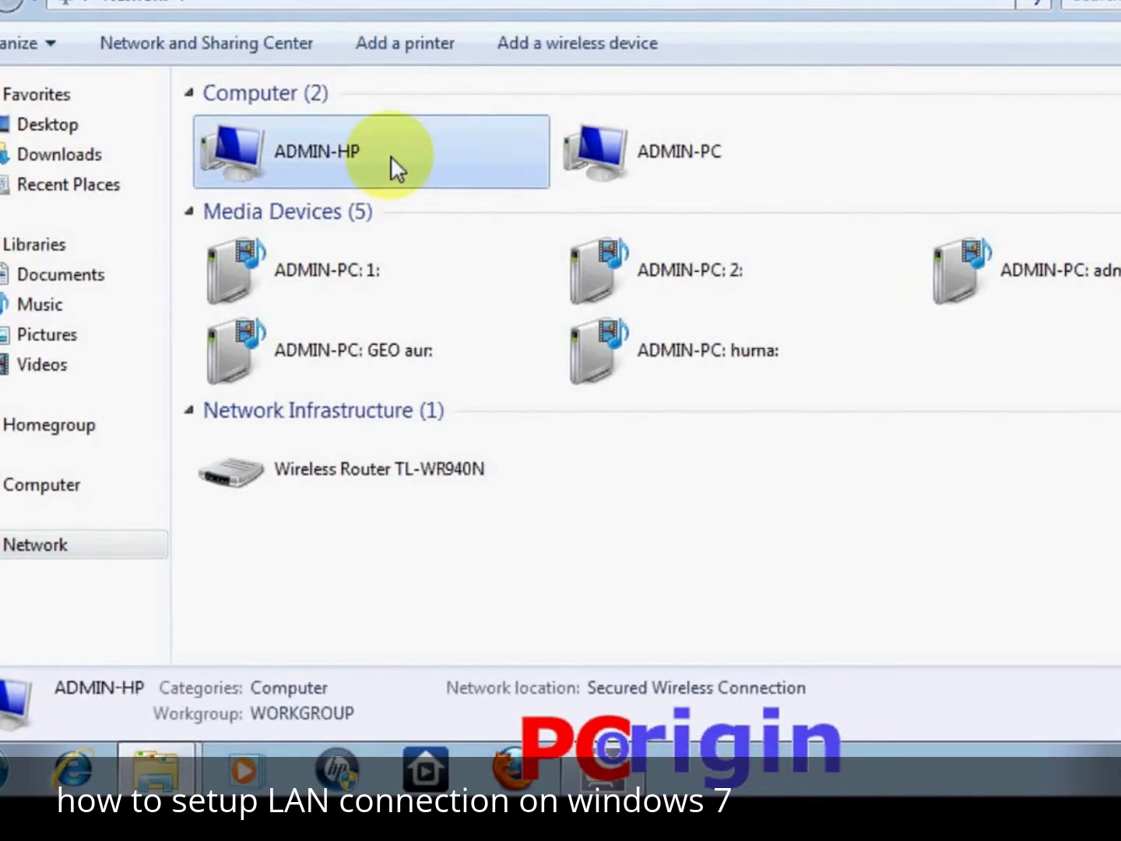
pyautogui.doubleClick(390, 155)
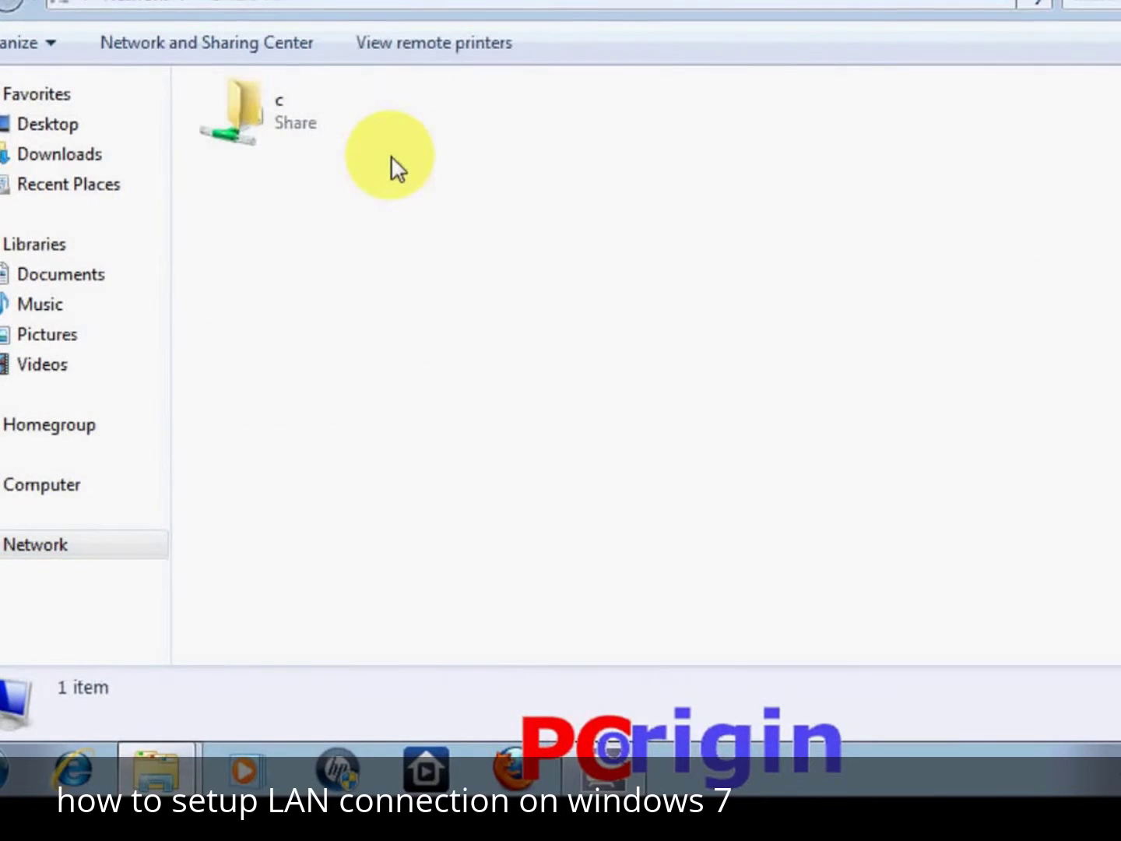
pyautogui.doubleClick(300, 120)
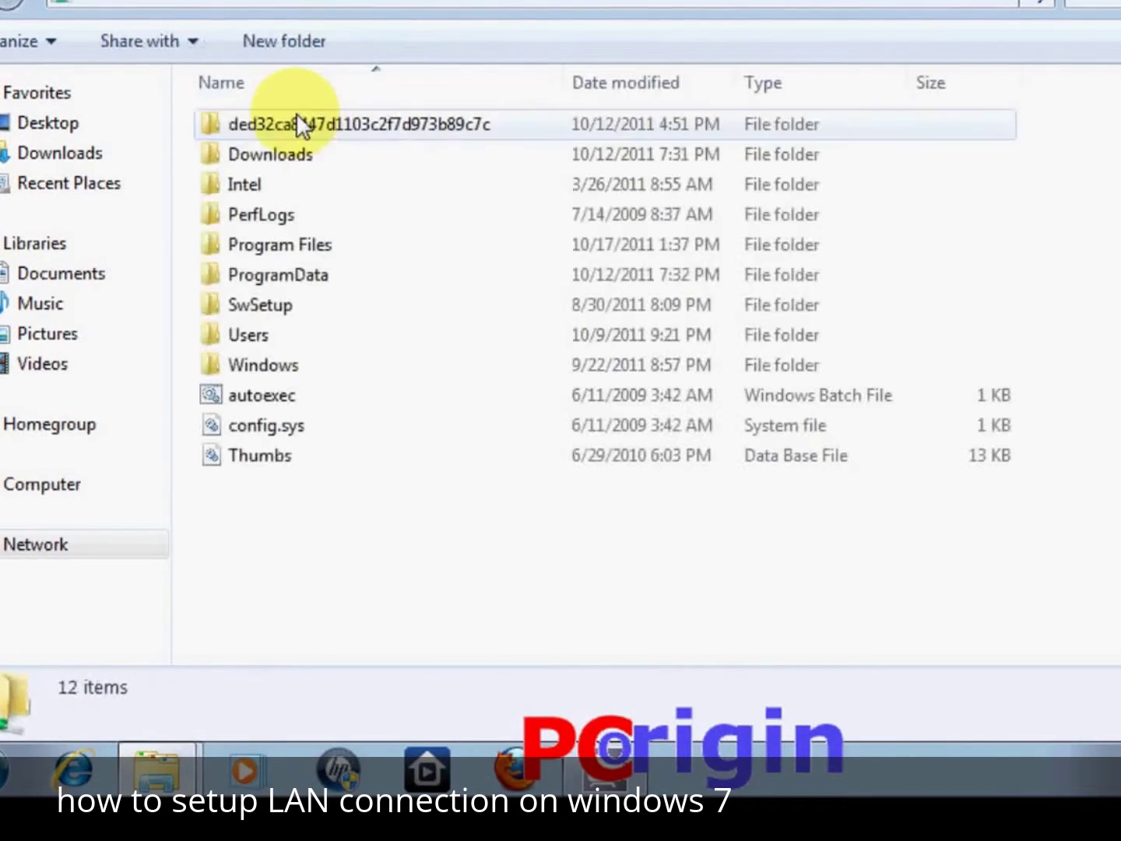